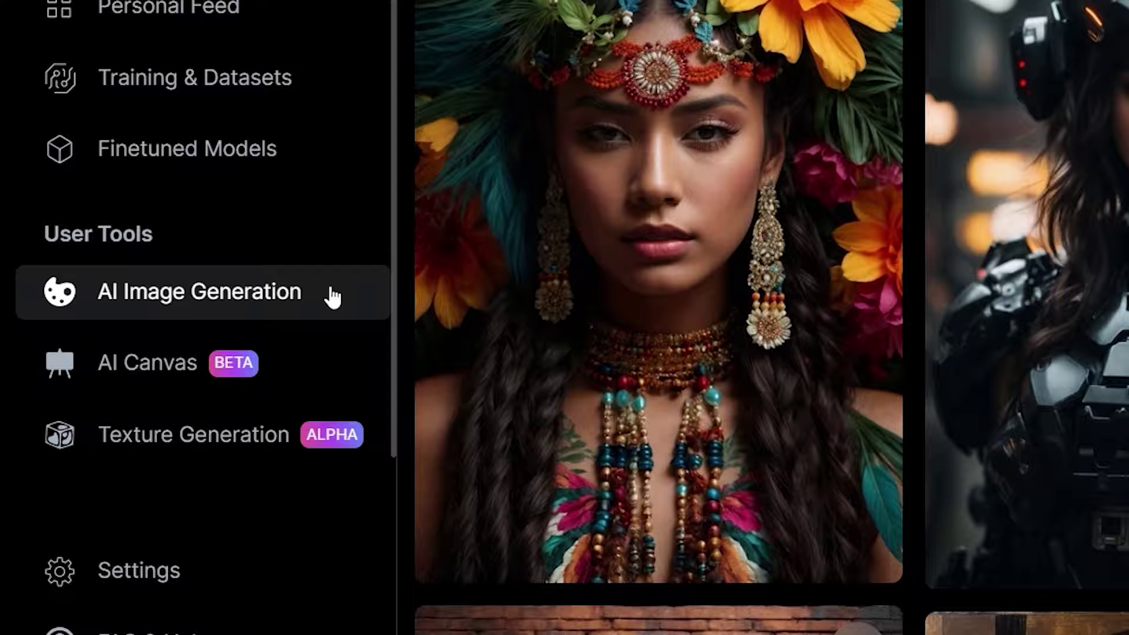
- Start an AI image generation in Leonardo.Ai, keeping DreamShaper v7 as the model
click(332, 297)
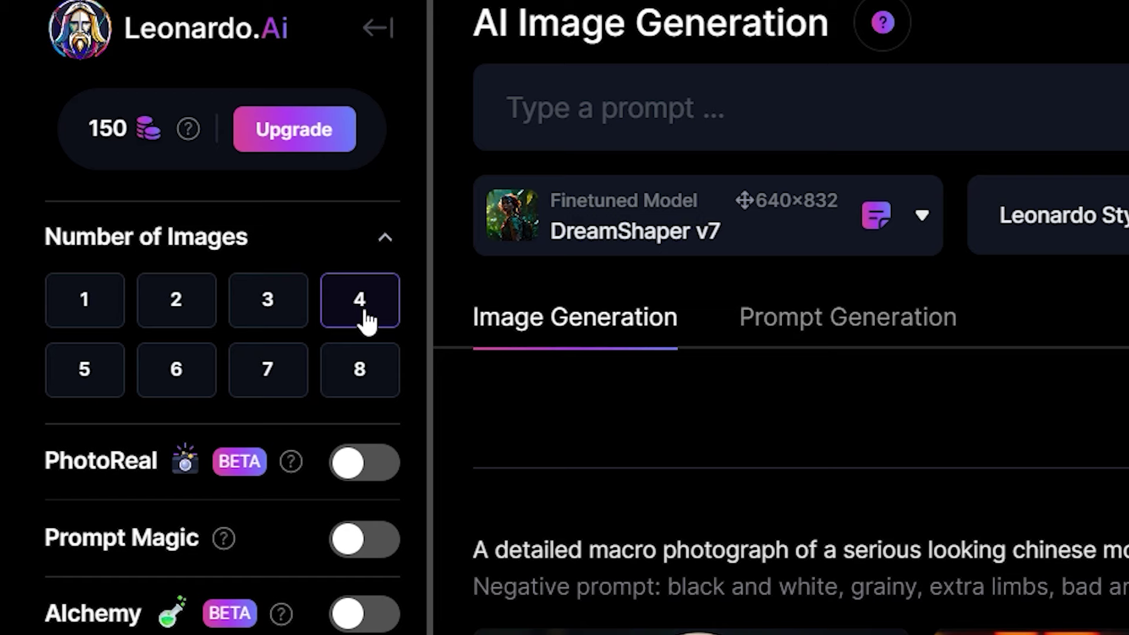
click(903, 253)
click(705, 597)
- Set the image dimensions to 640 px wide by 840 px tall
scroll(386, 549, down, 10)
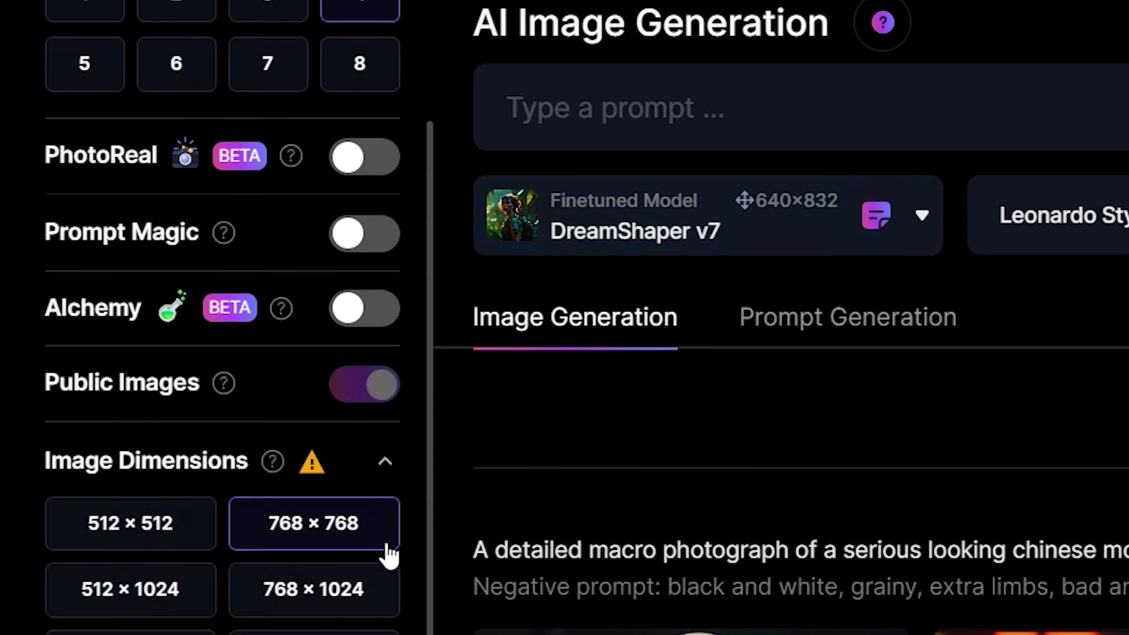
mouse_move(65, 432)
mouse_down()
mouse_move(91, 428)
mouse_move(65, 424)
mouse_move(71, 434)
mouse_up()
click(74, 435)
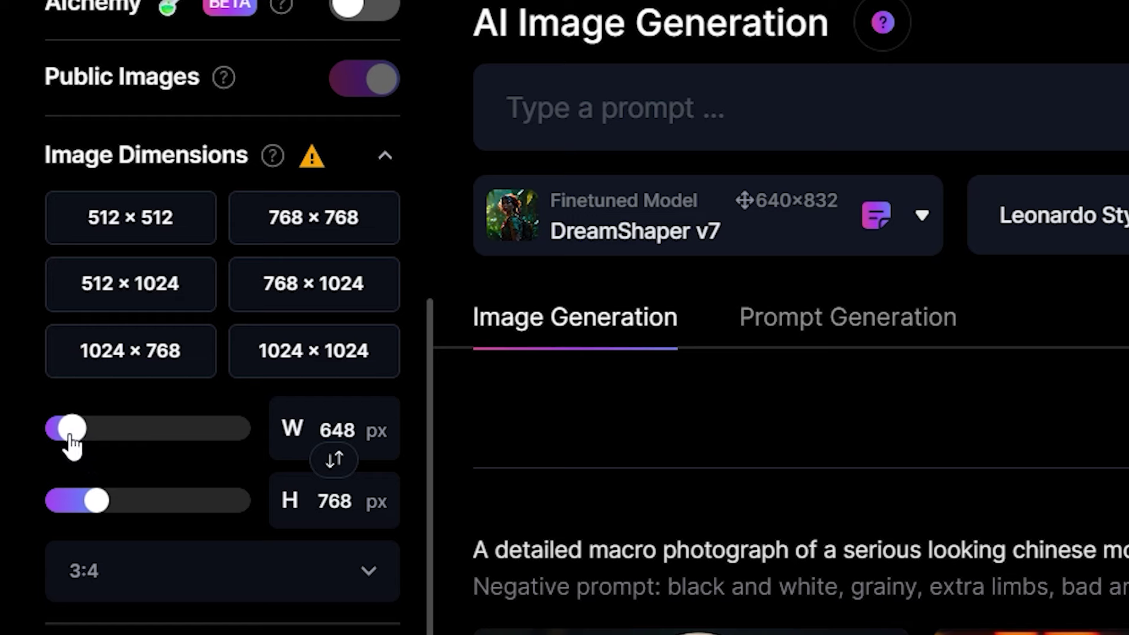
- Write the monk prompt: standing straight, realistic skin texture, black background, sharp focus, front view
click(112, 522)
text(A detailed photograph of a serious looking chinese)
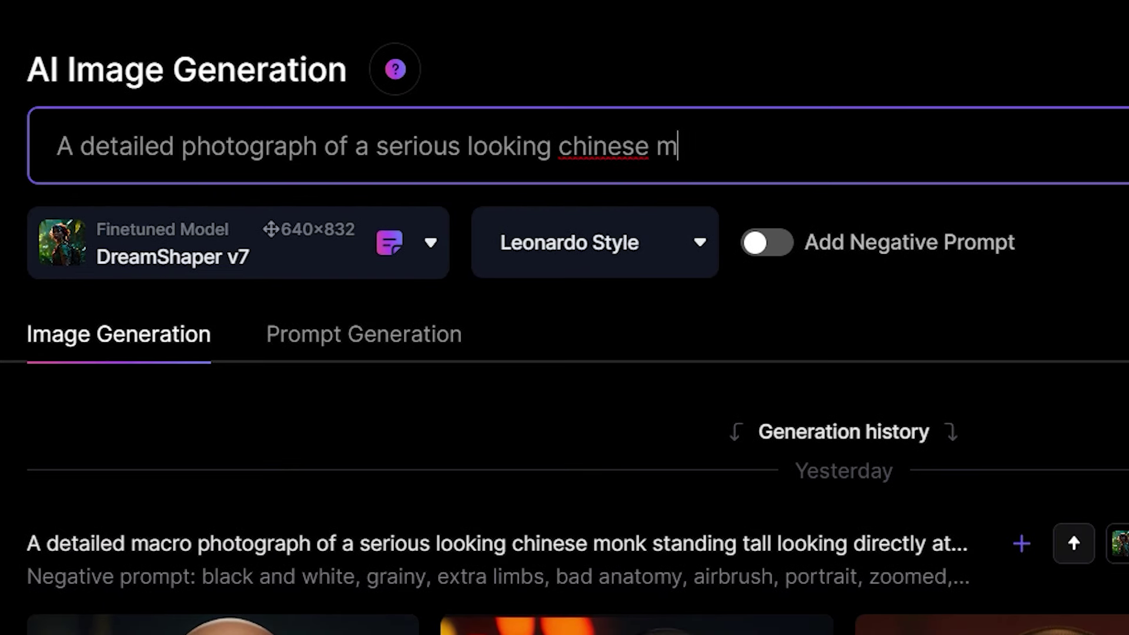
text(mera, standing straight,)
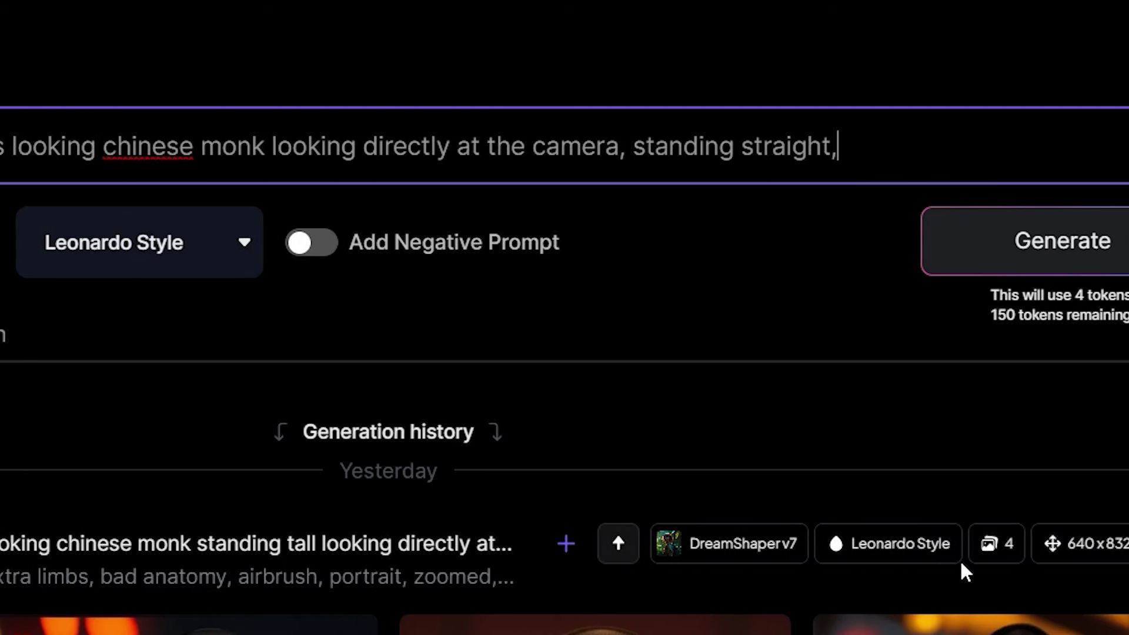
text( hands relaxed, square masculi)
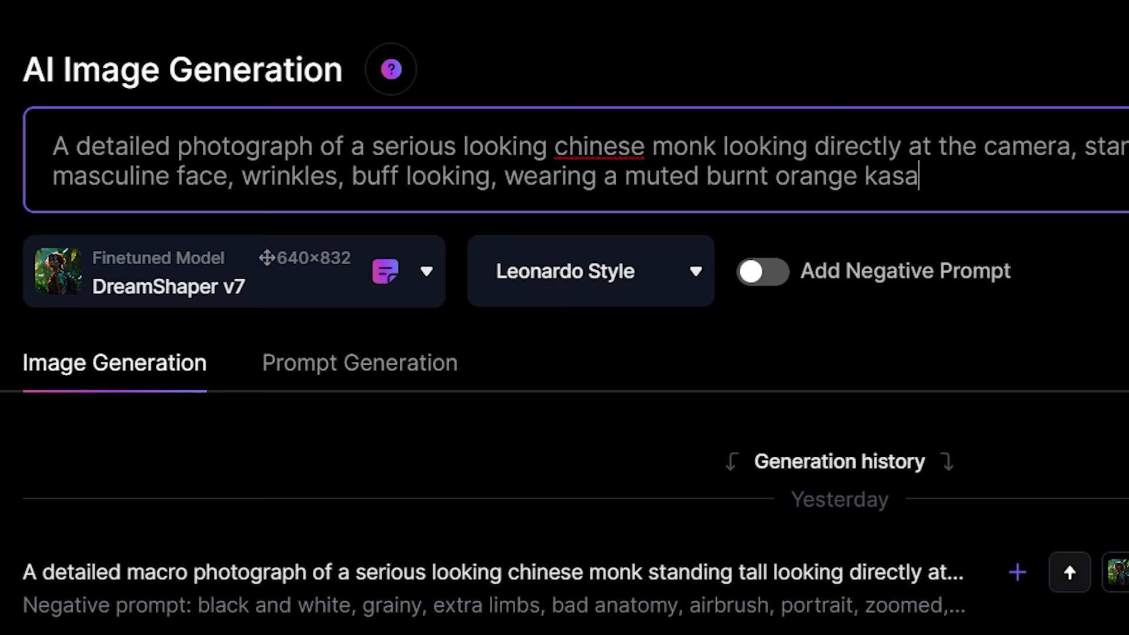
text(clothing texture, realistic skin)
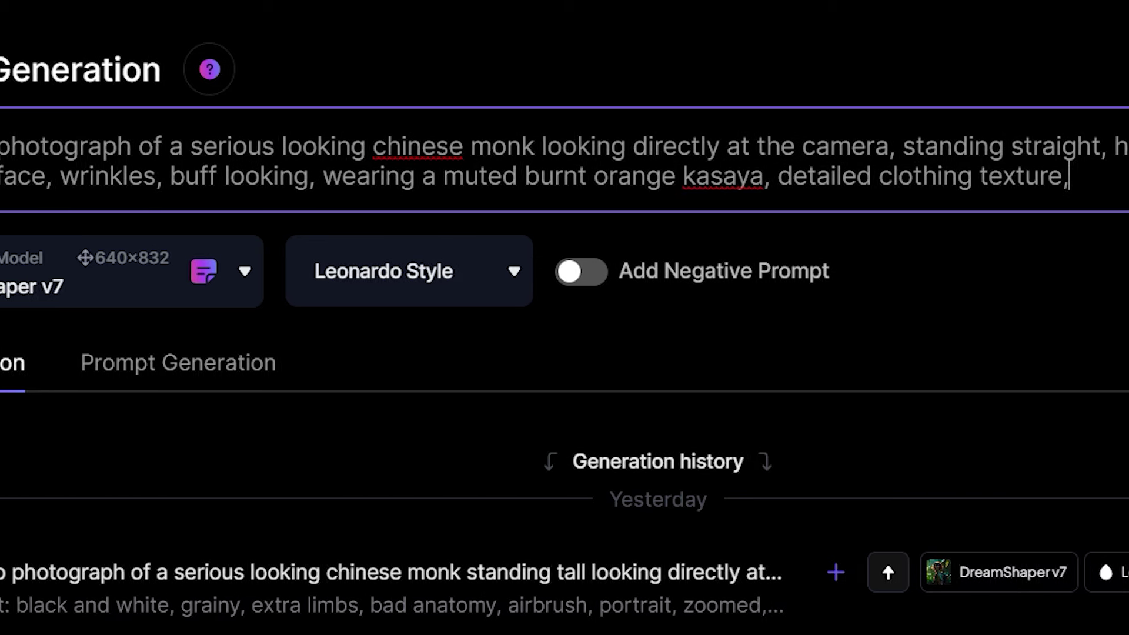
text( texture, black background,)
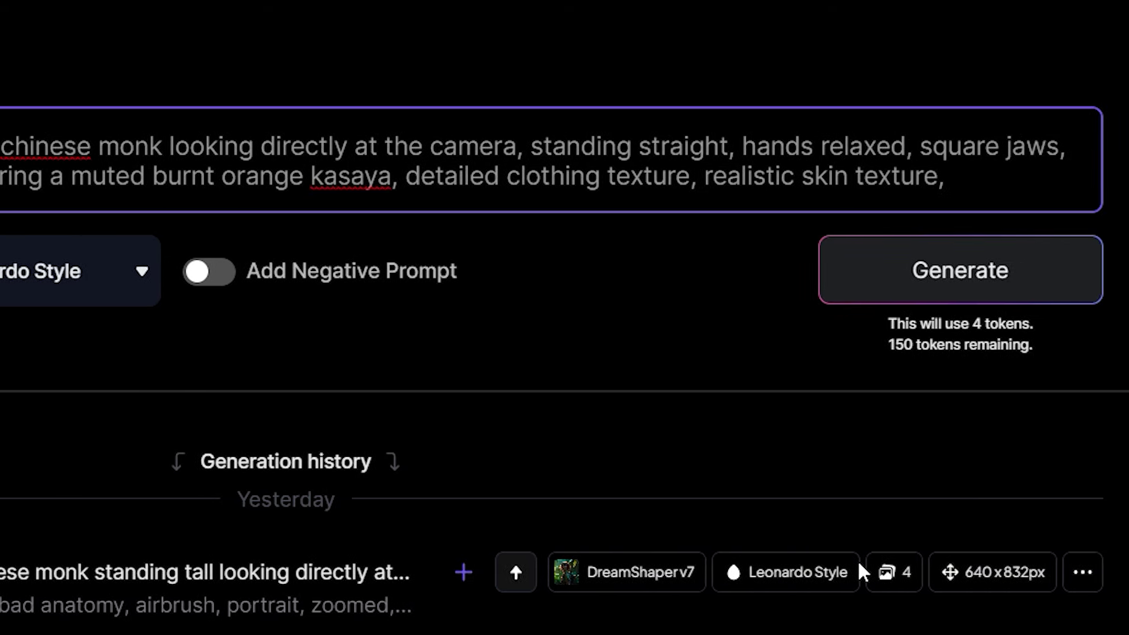
text( sharp focus, front view, waist up shot,)
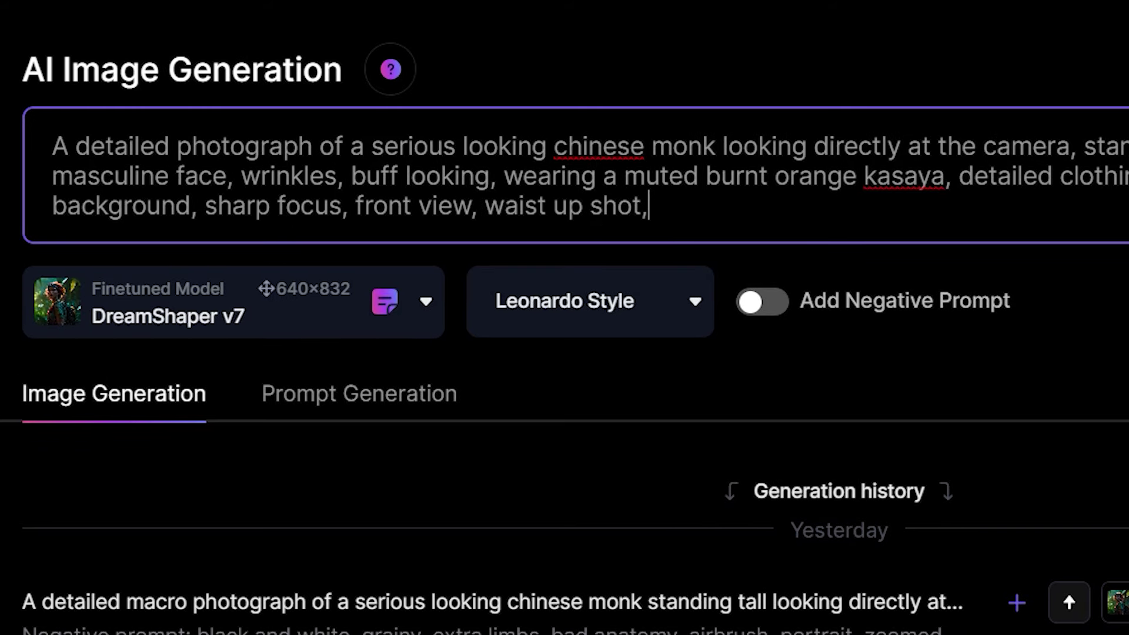
text( high contrast, strong backlighting, )
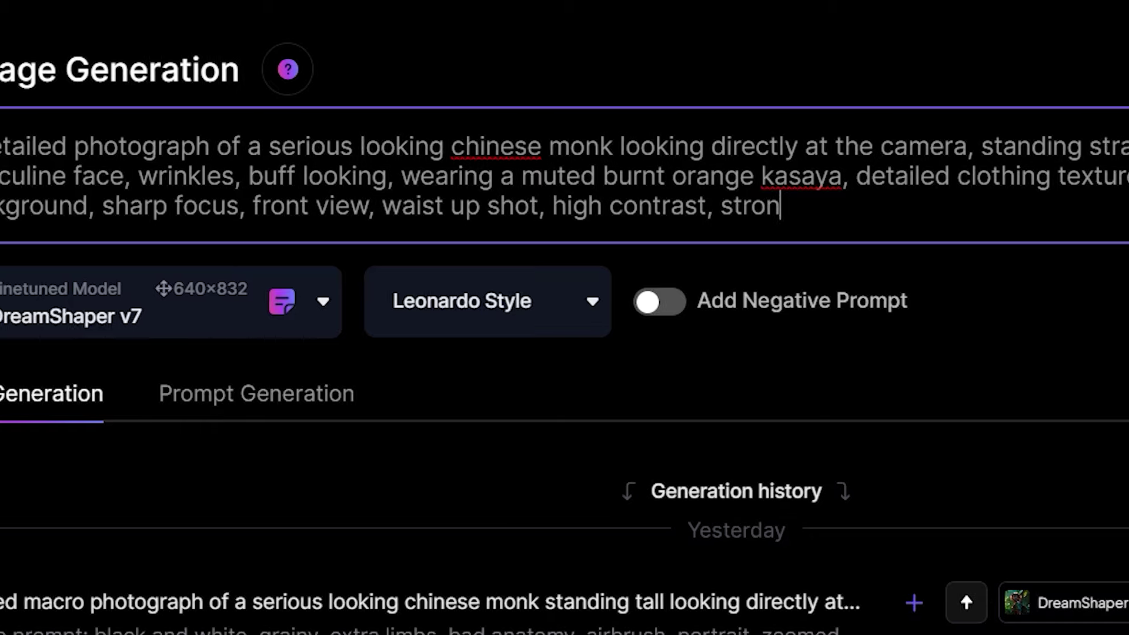
text(action film dark color lut, cinematic luts)
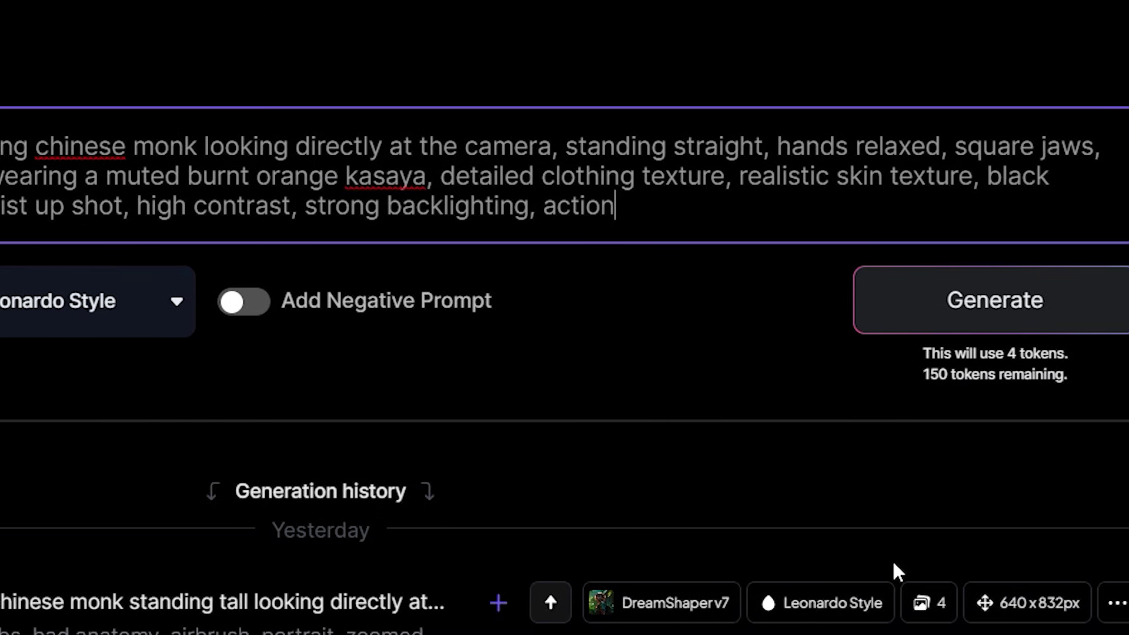
text(.)
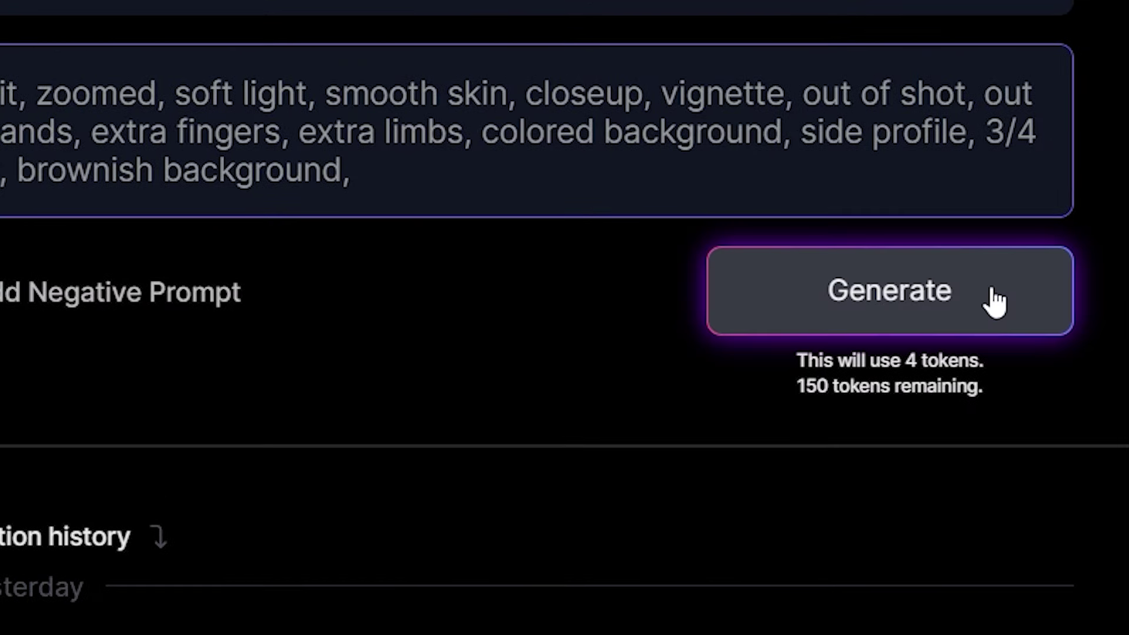
- Generate two batches of four monk portraits and scroll through the results
click(1067, 284)
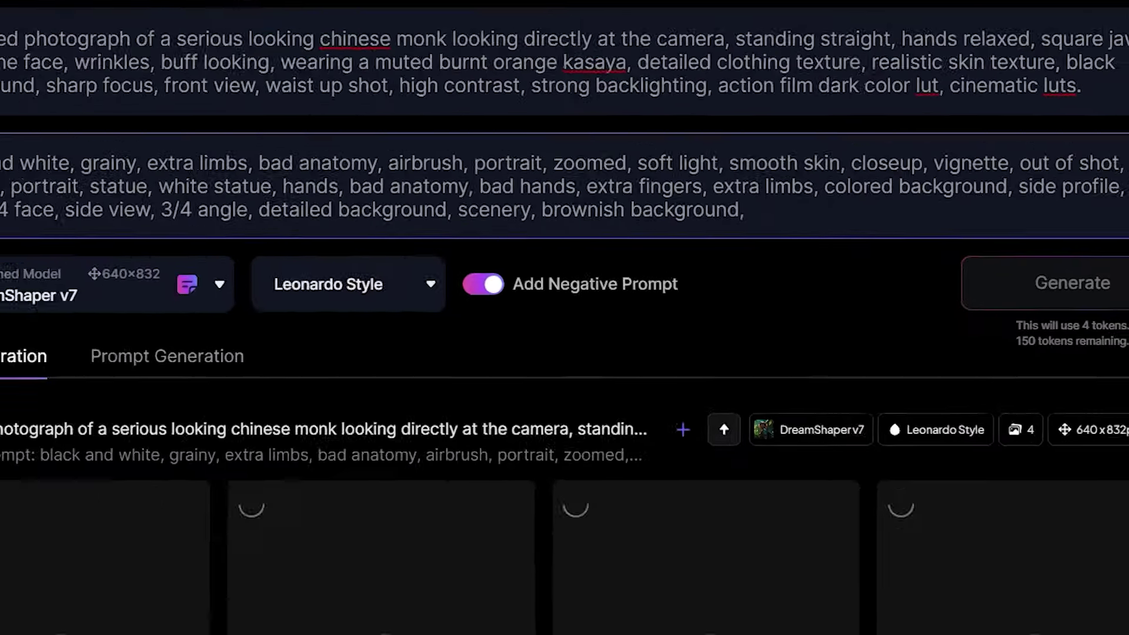
scroll(1125, 361, down, 3)
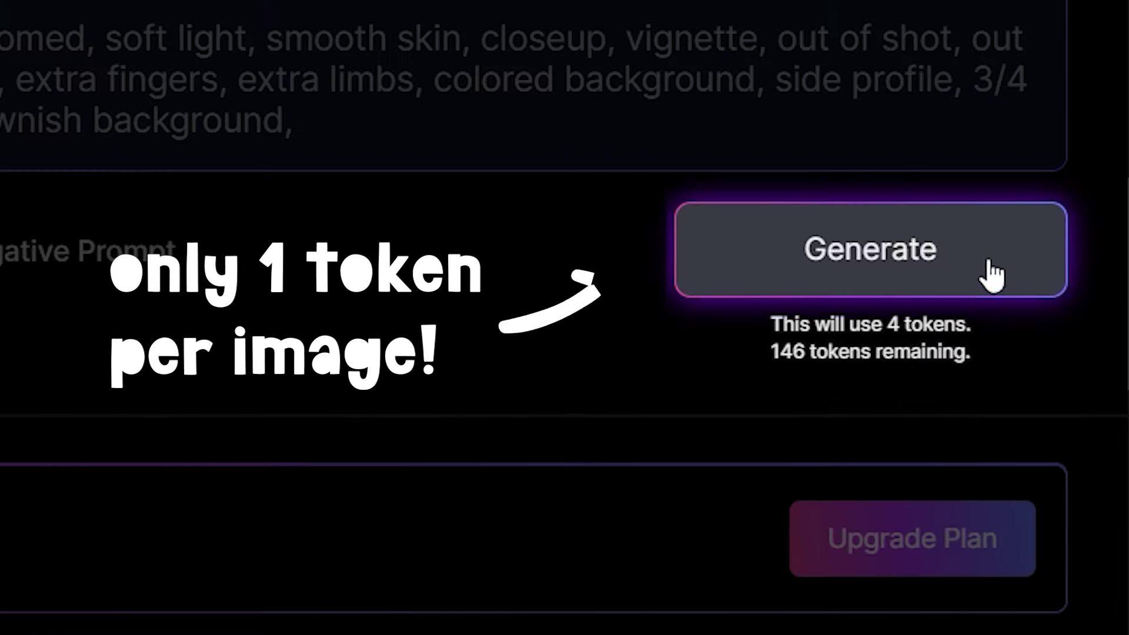
click(958, 287)
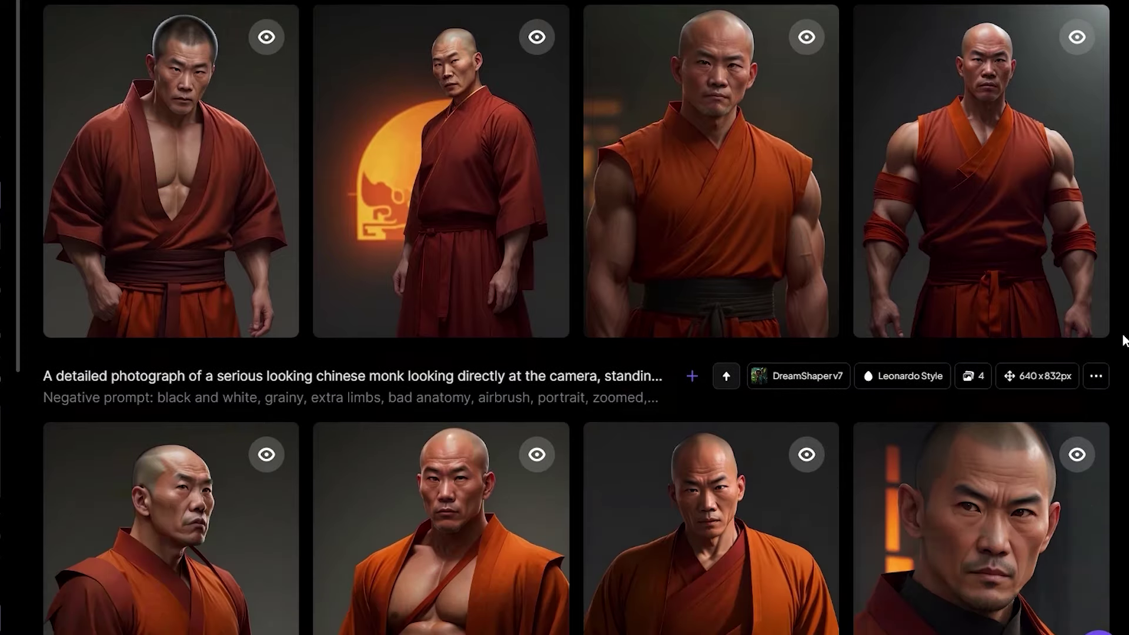
scroll(1124, 341, down, 10)
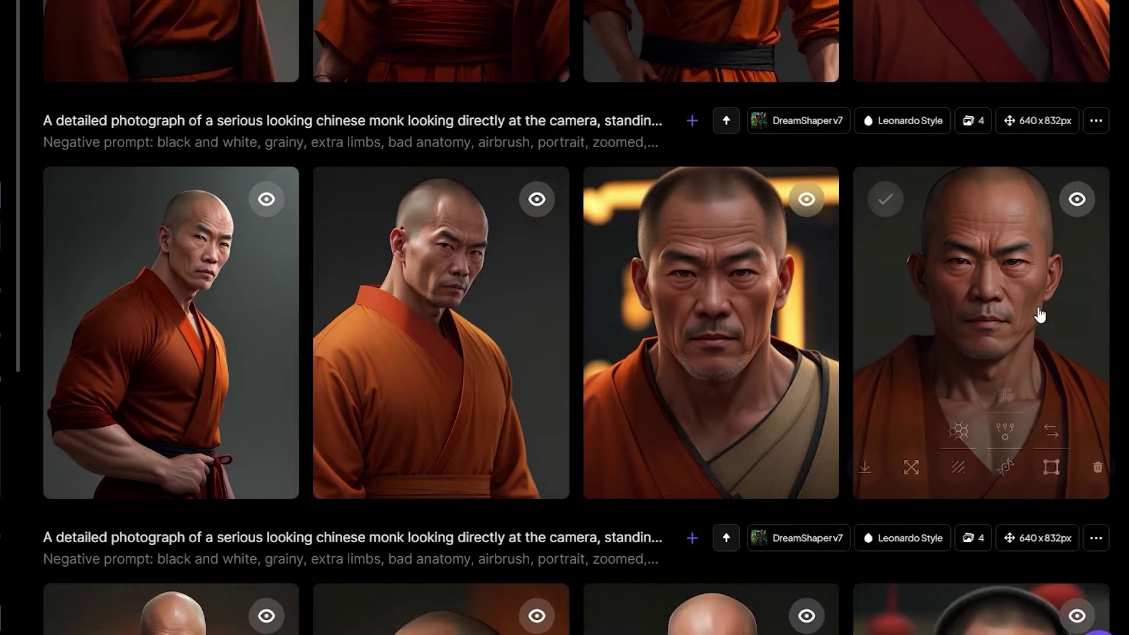
- Unzoom the fourth monk portrait, show the Unzoomed Image version and remove its background
click(1039, 316)
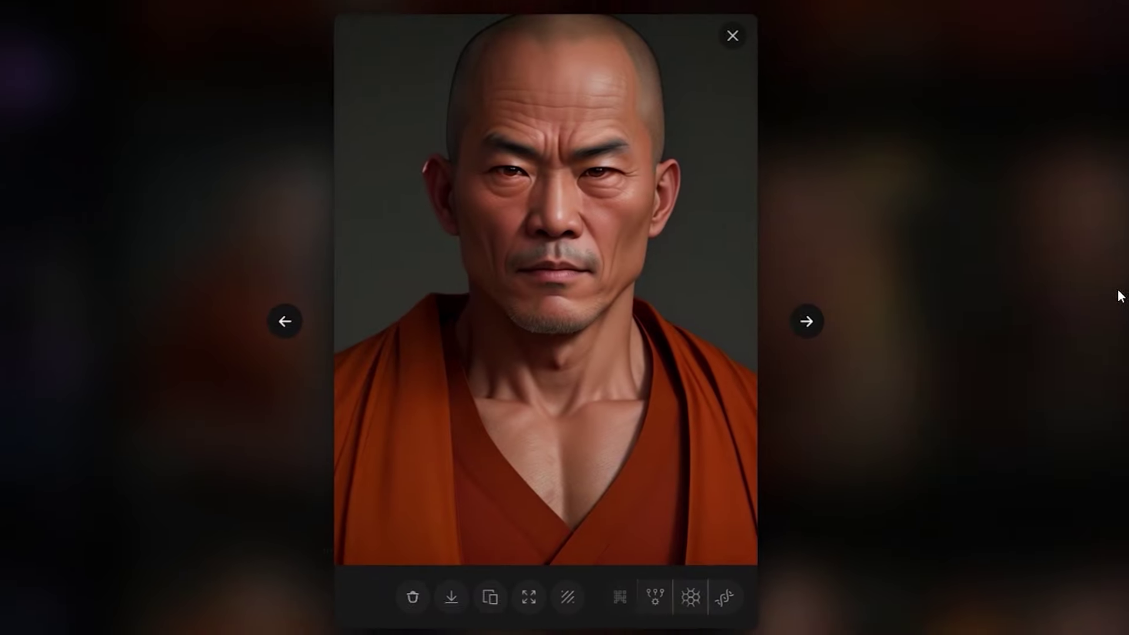
click(547, 598)
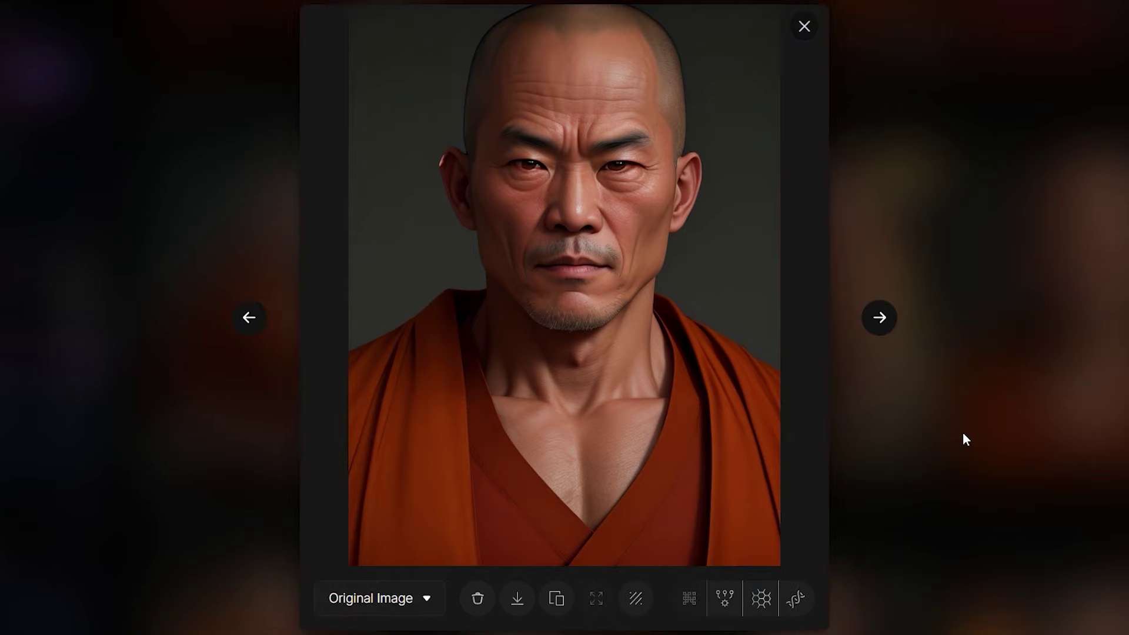
click(426, 608)
click(371, 565)
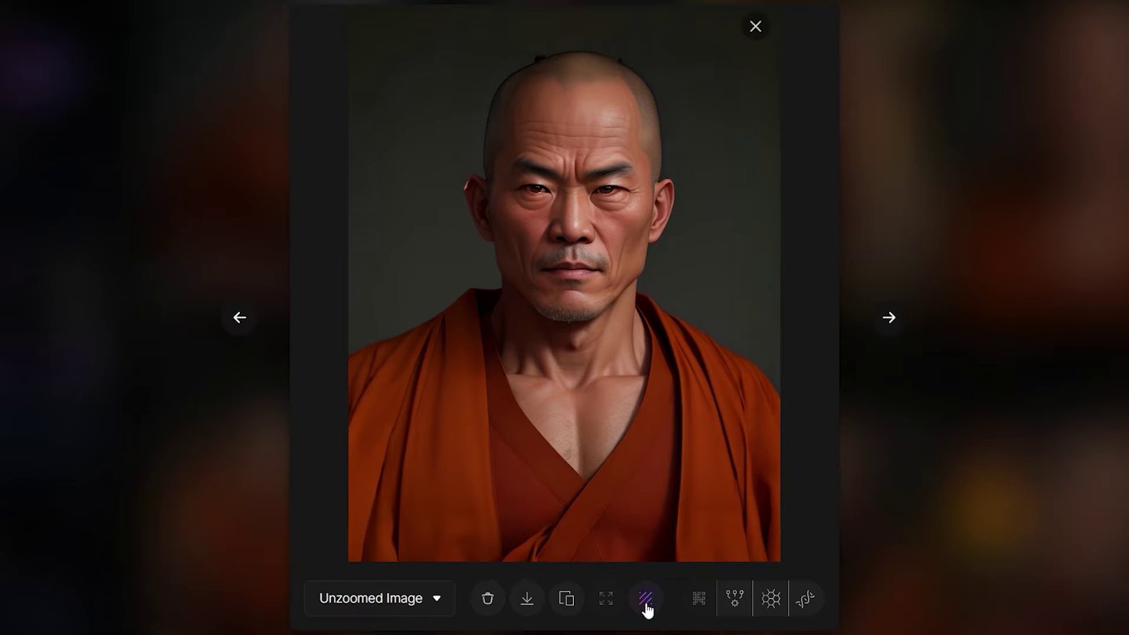
click(647, 600)
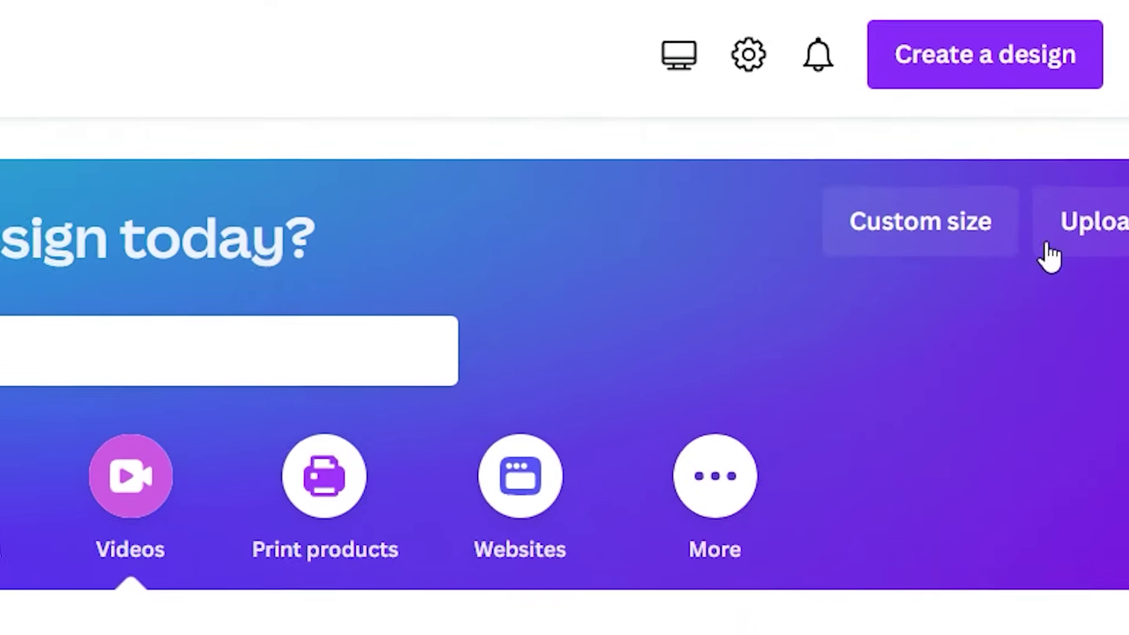
- Create a new Canva design with a custom size of 640 × 832 px
click(1046, 32)
click(585, 433)
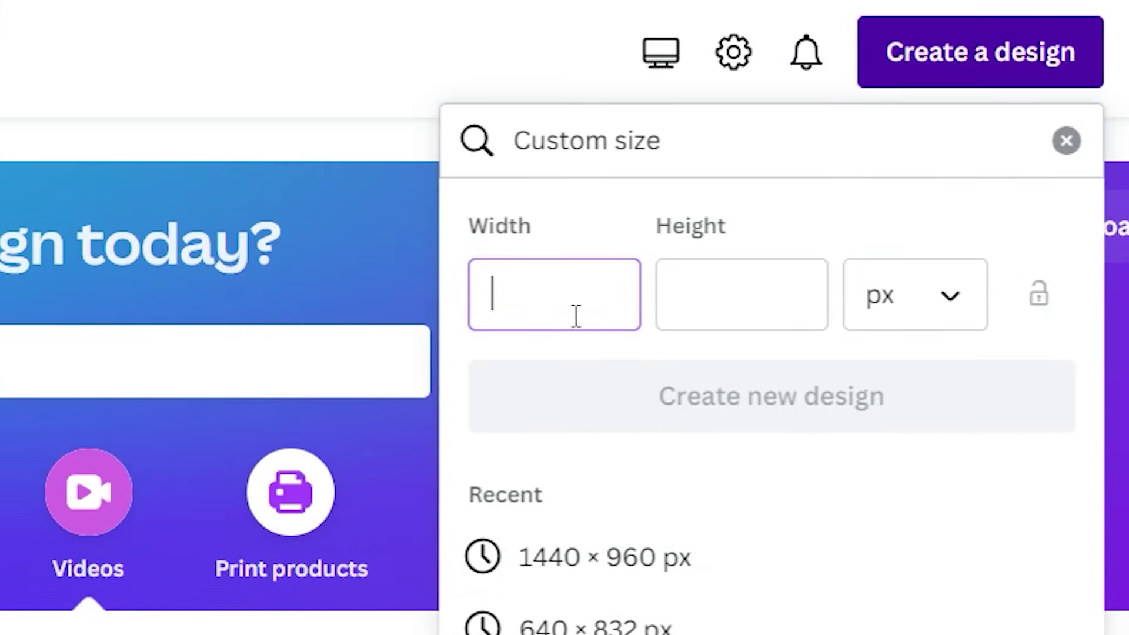
key(Tab)
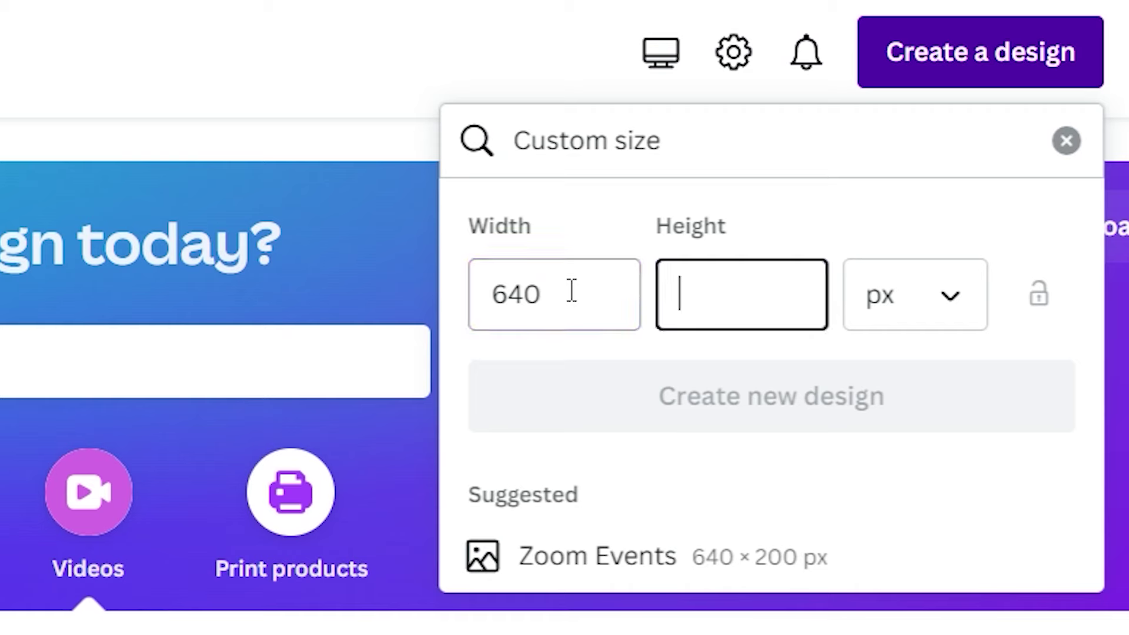
text(832)
click(686, 414)
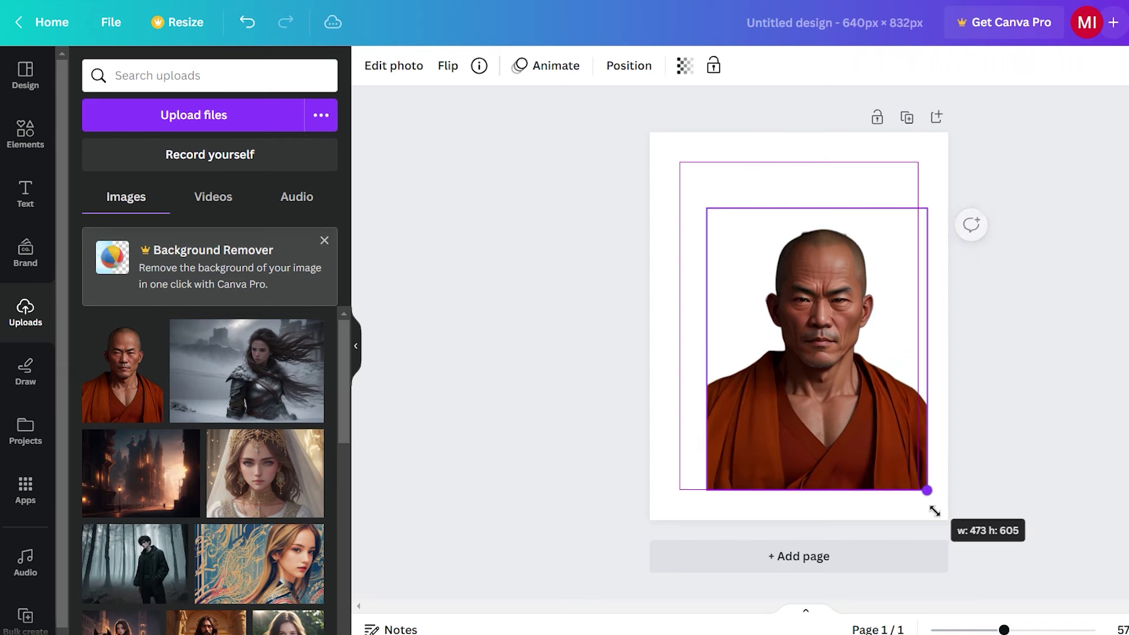
- Enlarge and recentre the cut-out monk image so it fills the page
drag(930, 486, 935, 510)
drag(700, 204, 650, 134)
drag(821, 438, 824, 378)
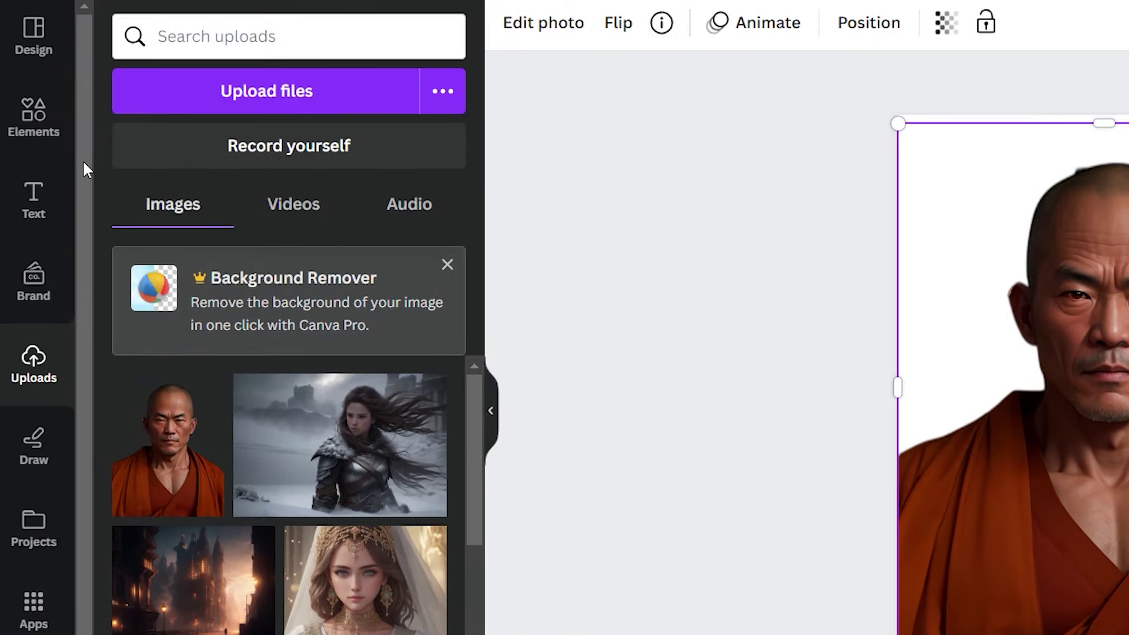
click(34, 118)
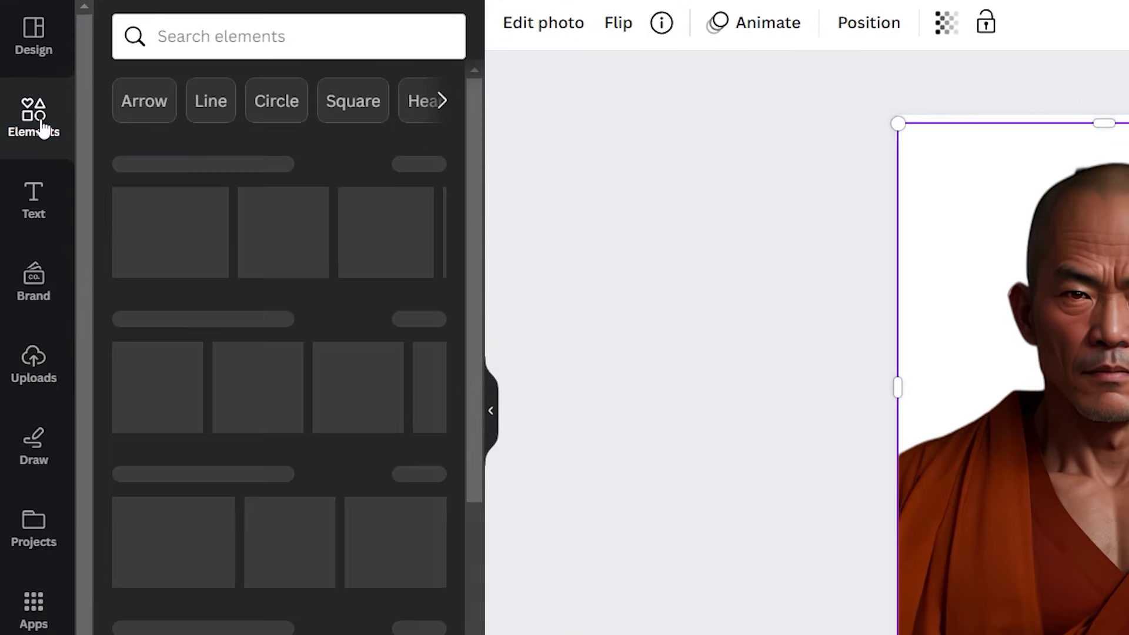
- Search Elements for 'black background' photos and add a dark photo to the page
click(320, 25)
text(black background)
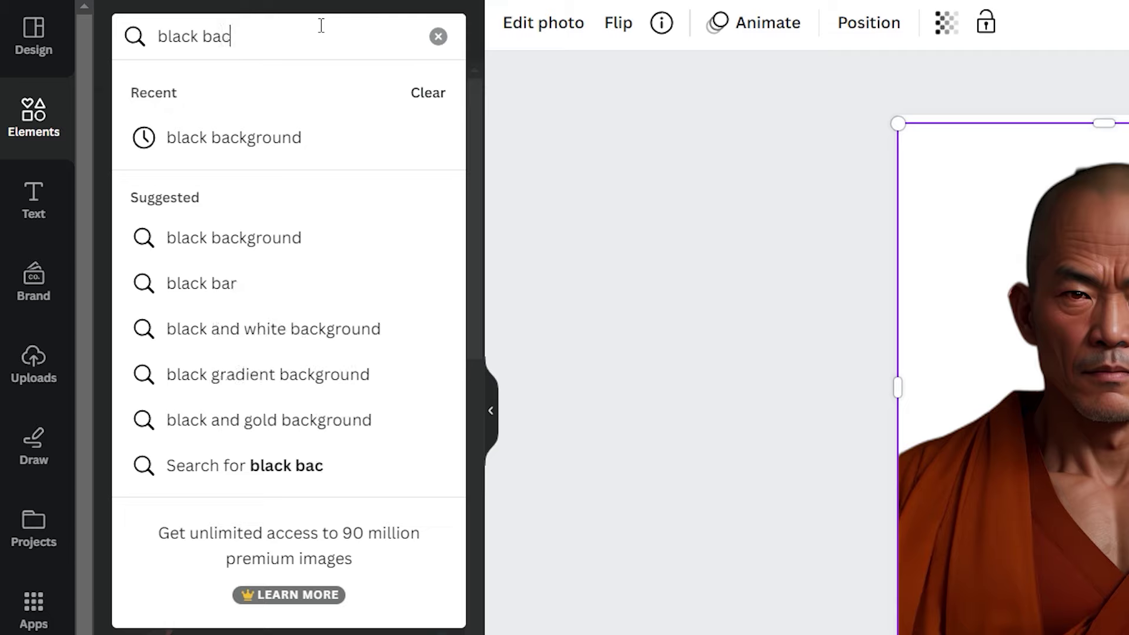
key(Return)
click(424, 220)
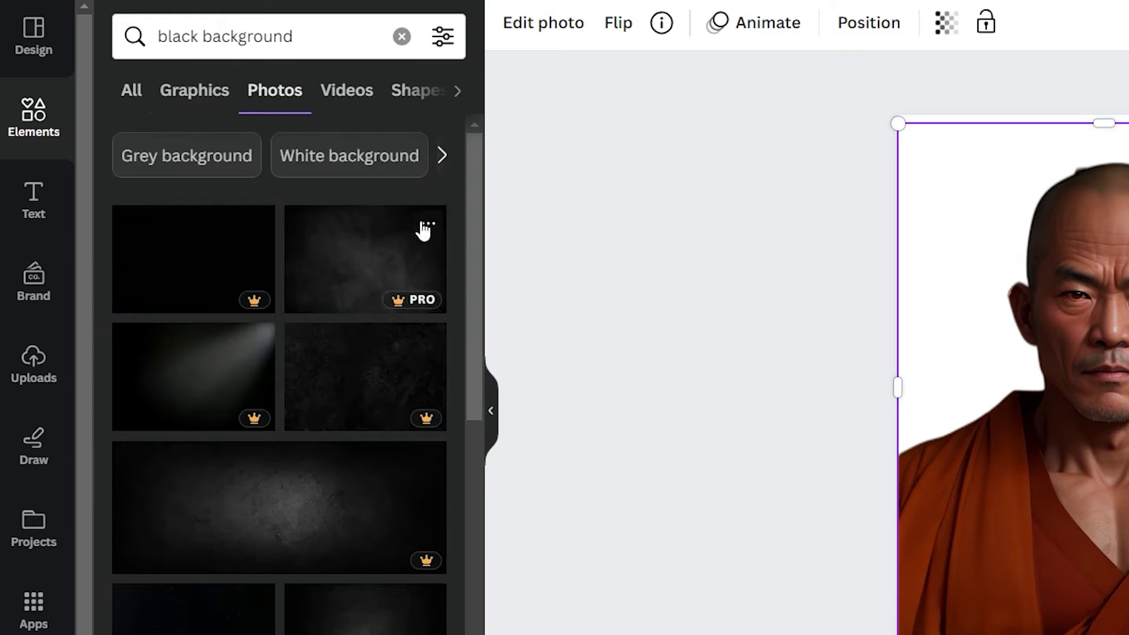
scroll(373, 405, down, 5)
scroll(416, 559, up, 3)
click(356, 540)
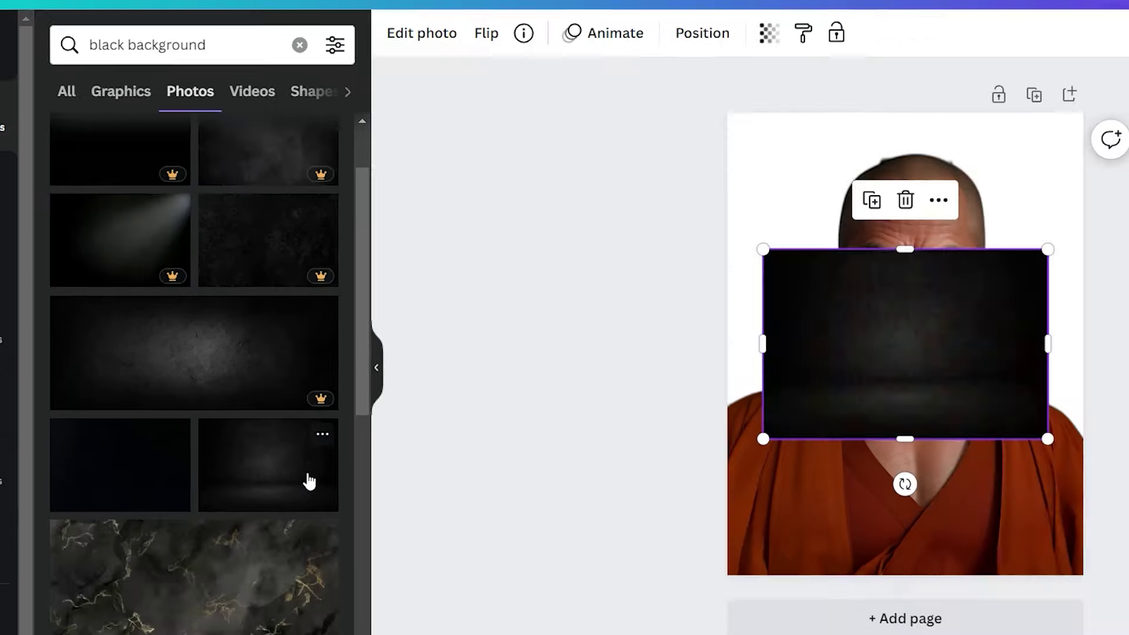
- Send the black photo behind the monk and stretch it to cover the page
right_click(797, 320)
mouse_move(920, 366)
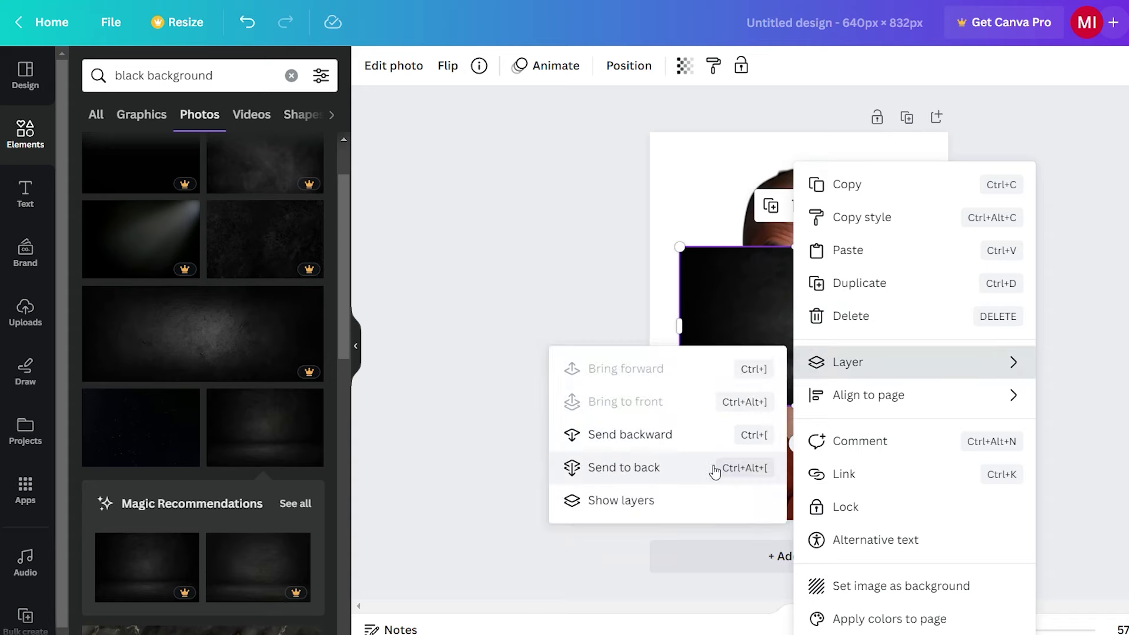
click(713, 466)
drag(897, 319, 860, 213)
drag(882, 297, 1126, 441)
drag(999, 353, 1046, 443)
drag(540, 522, 441, 587)
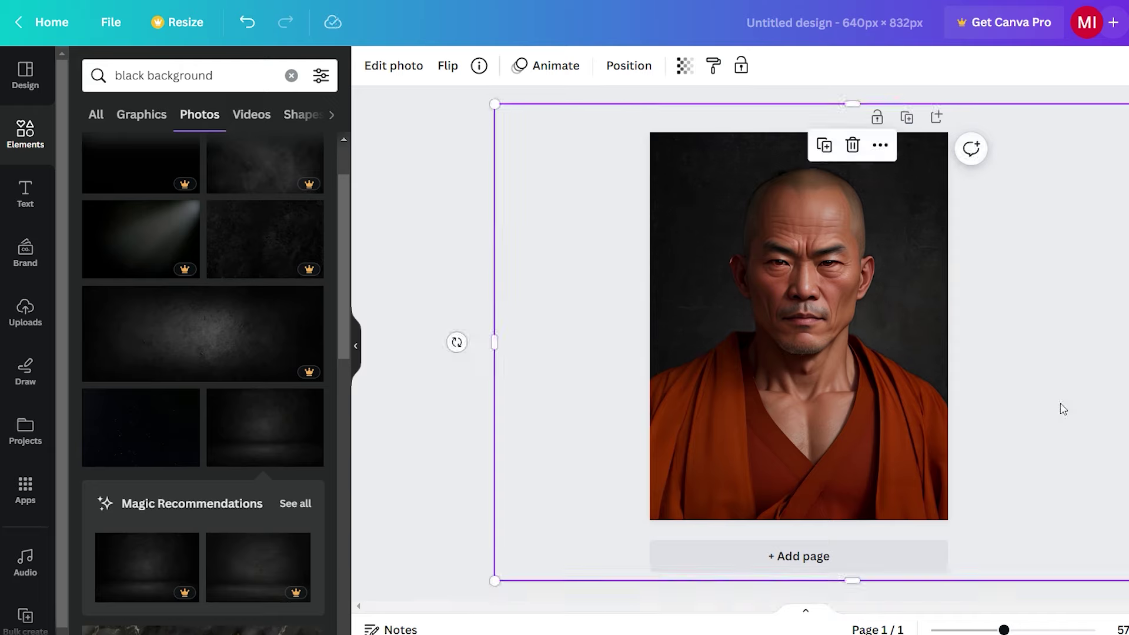
click(912, 459)
click(633, 309)
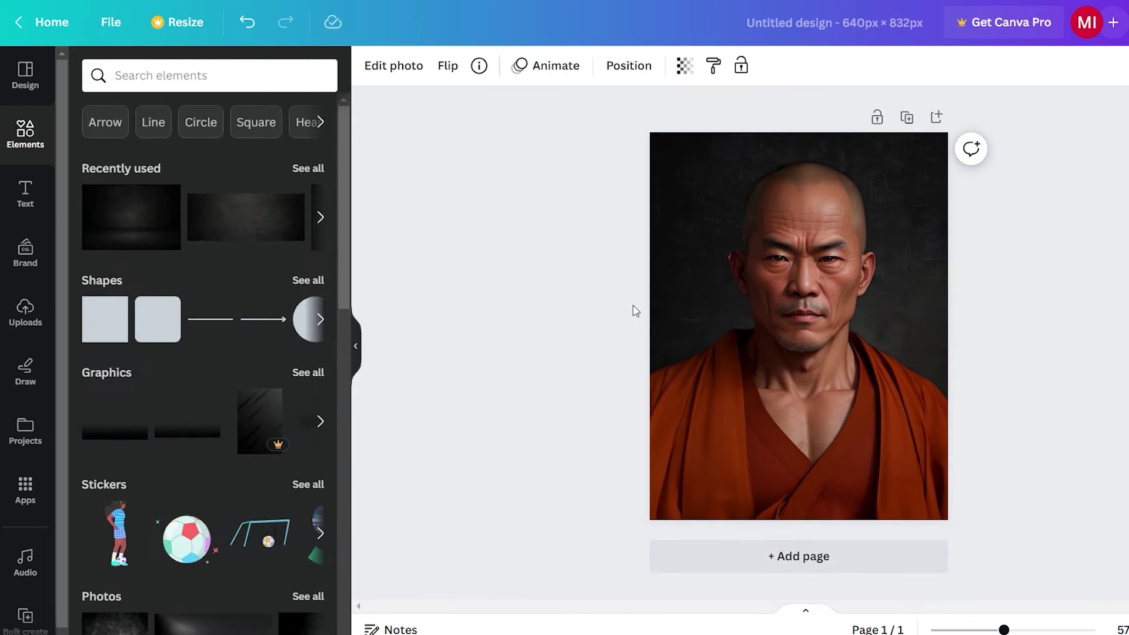
- Apply the Tundra filter from the Cool group to the monk photo
click(788, 372)
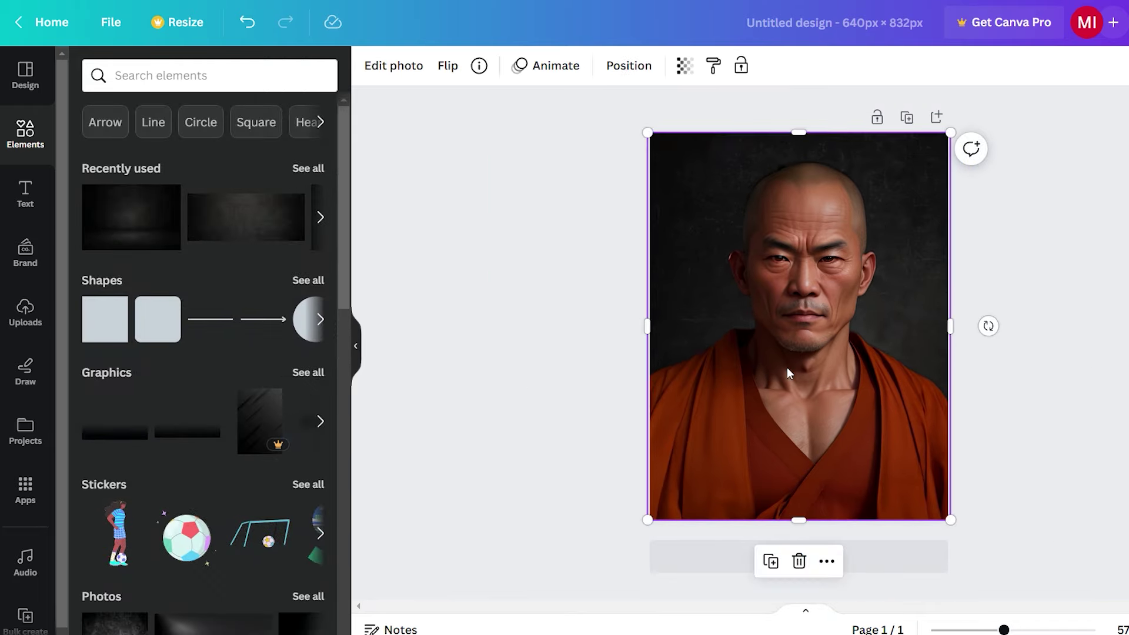
click(408, 78)
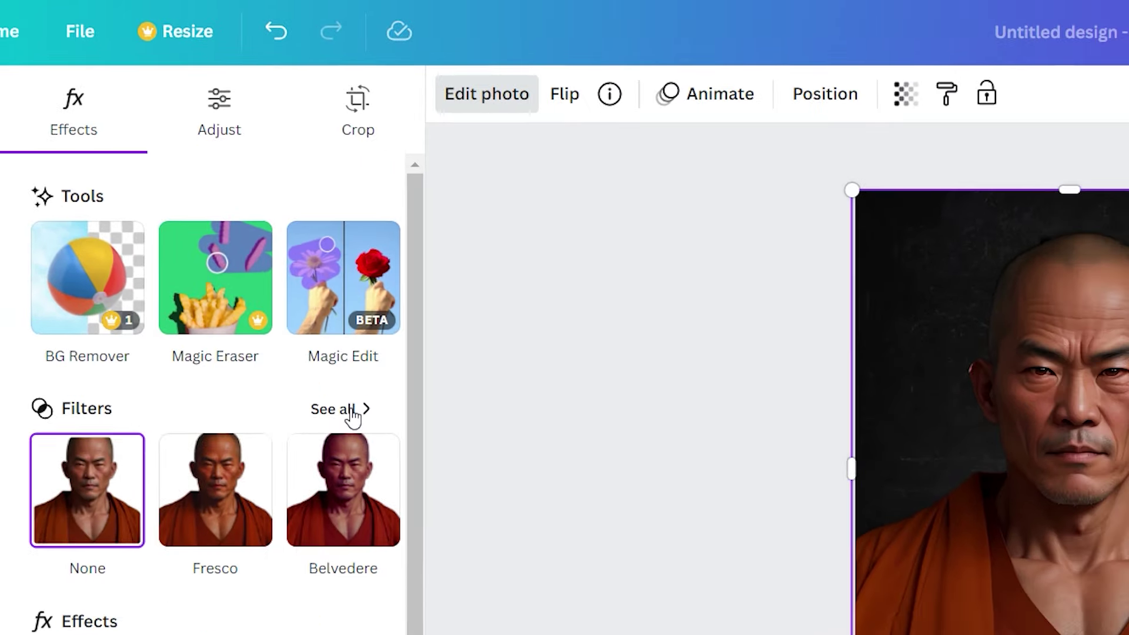
click(360, 447)
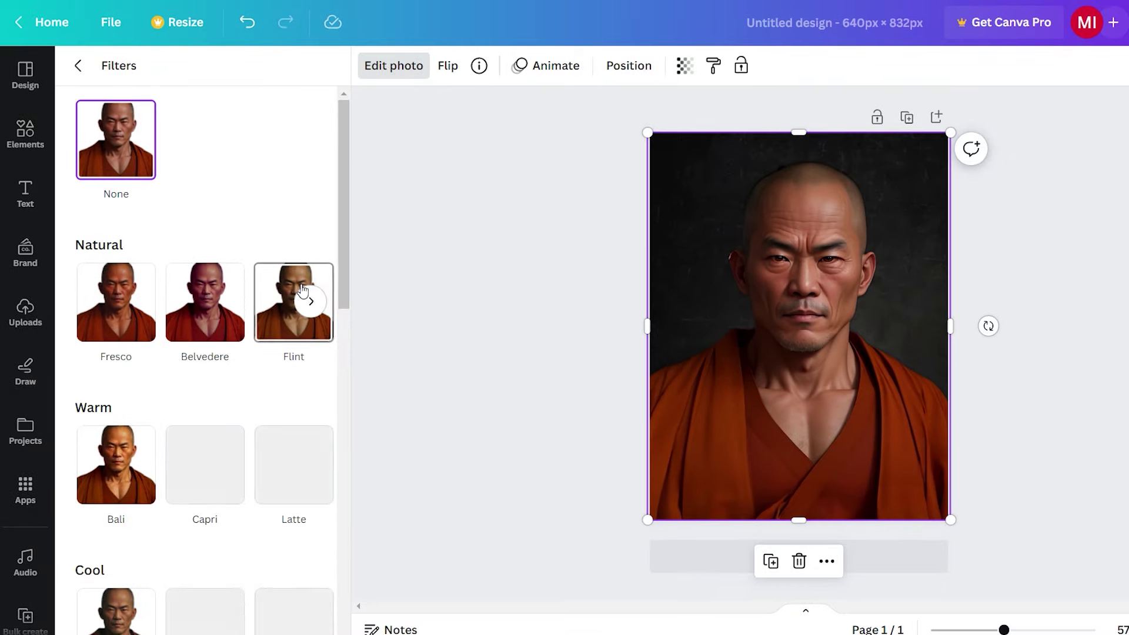
scroll(388, 588, down, 5)
click(309, 299)
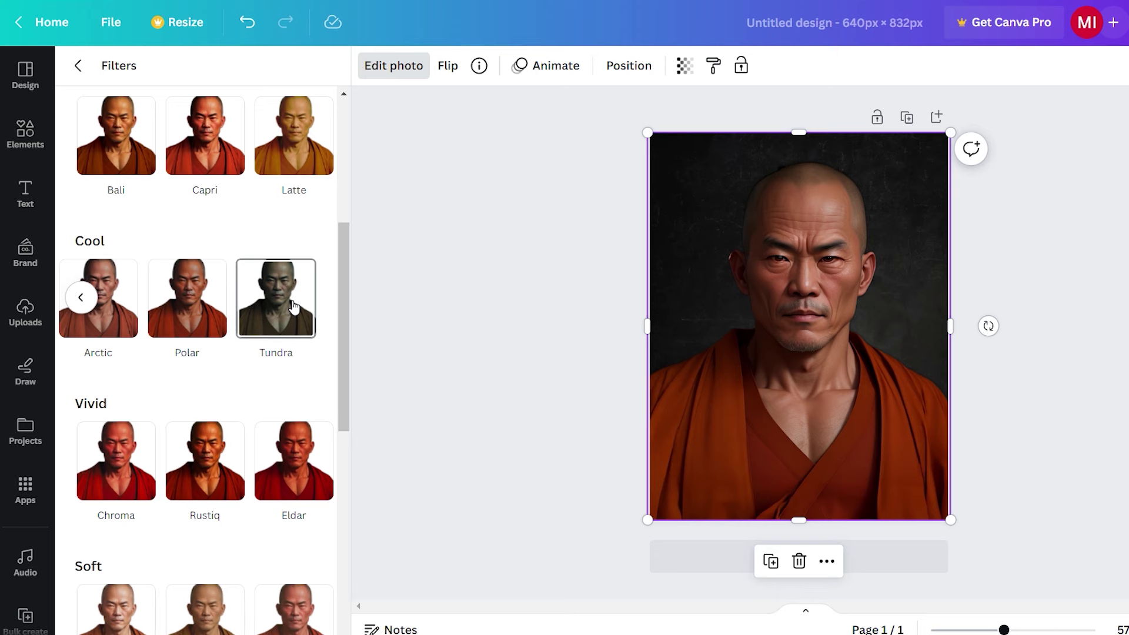
click(294, 307)
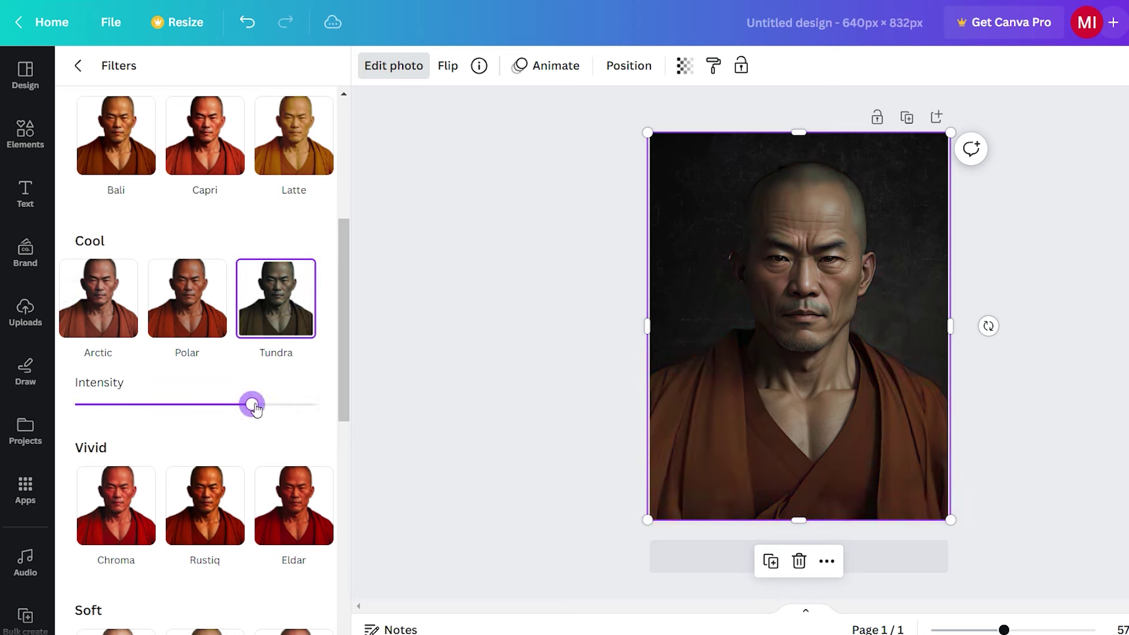
scroll(236, 353, up, 1)
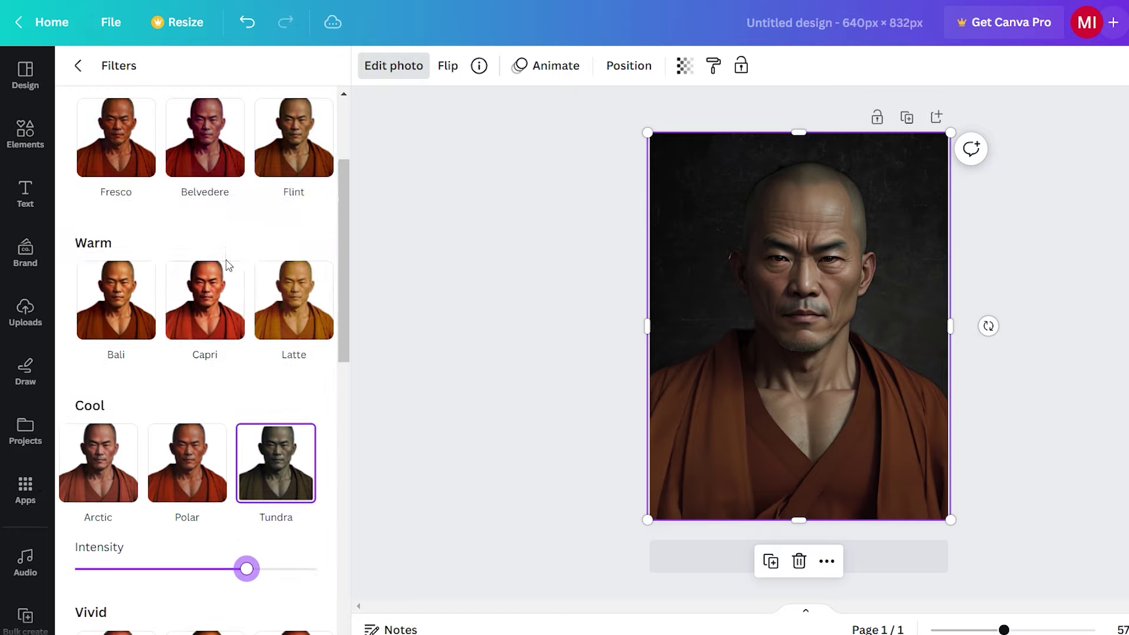
- Adjust the photo to brightness 30, contrast 20, highlights 22 and sharpness 15
click(78, 66)
click(211, 85)
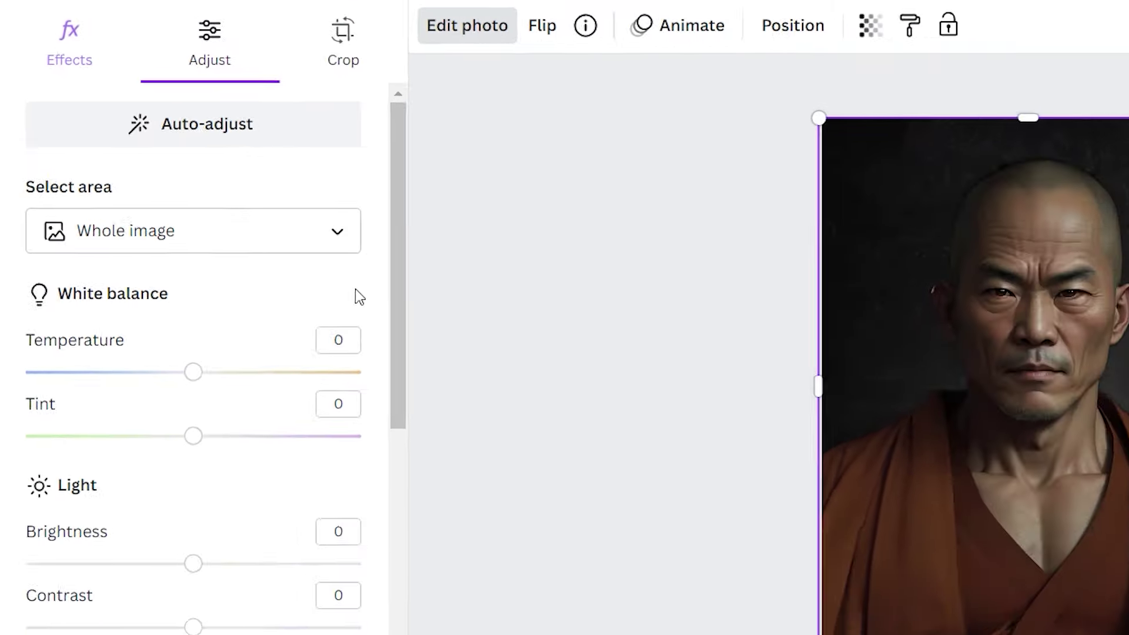
scroll(329, 265, down, 3)
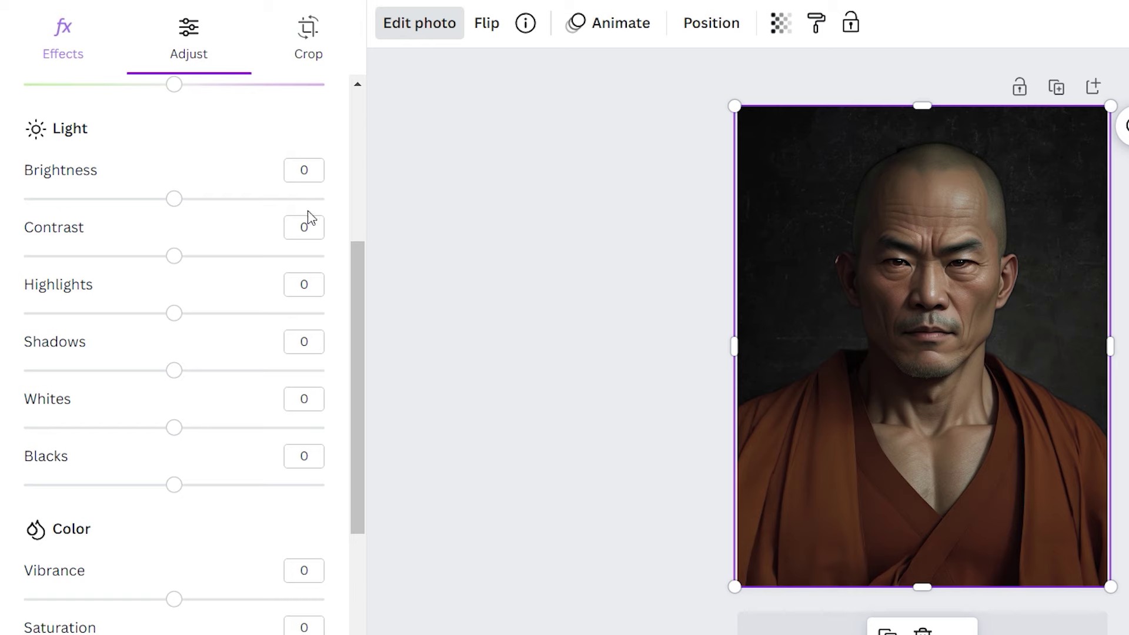
drag(174, 199, 221, 216)
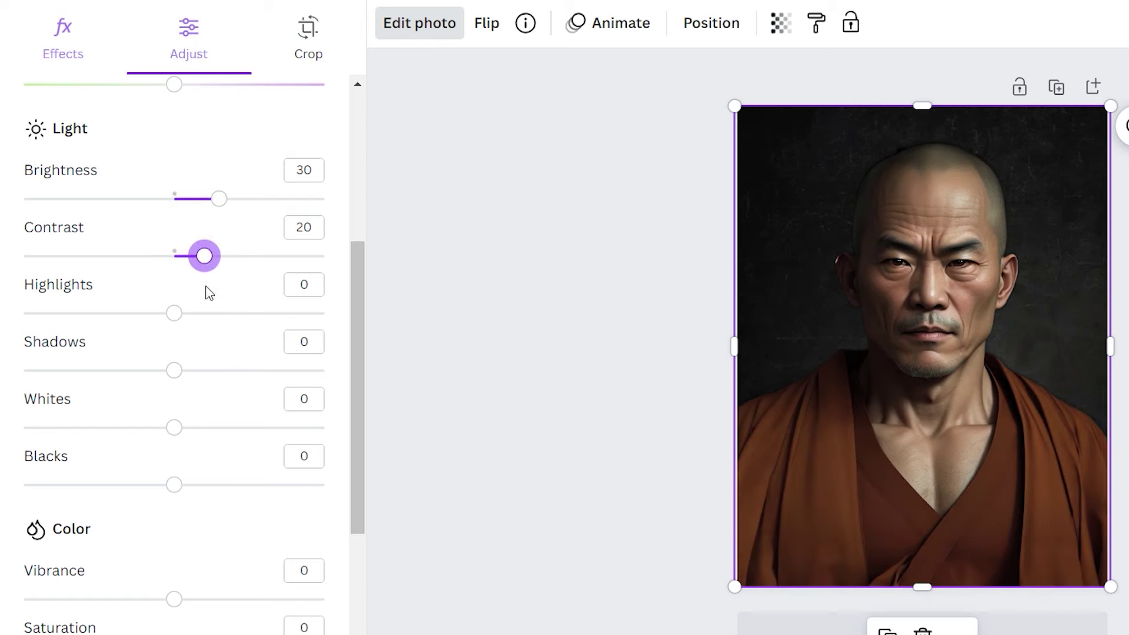
scroll(244, 449, down, 4)
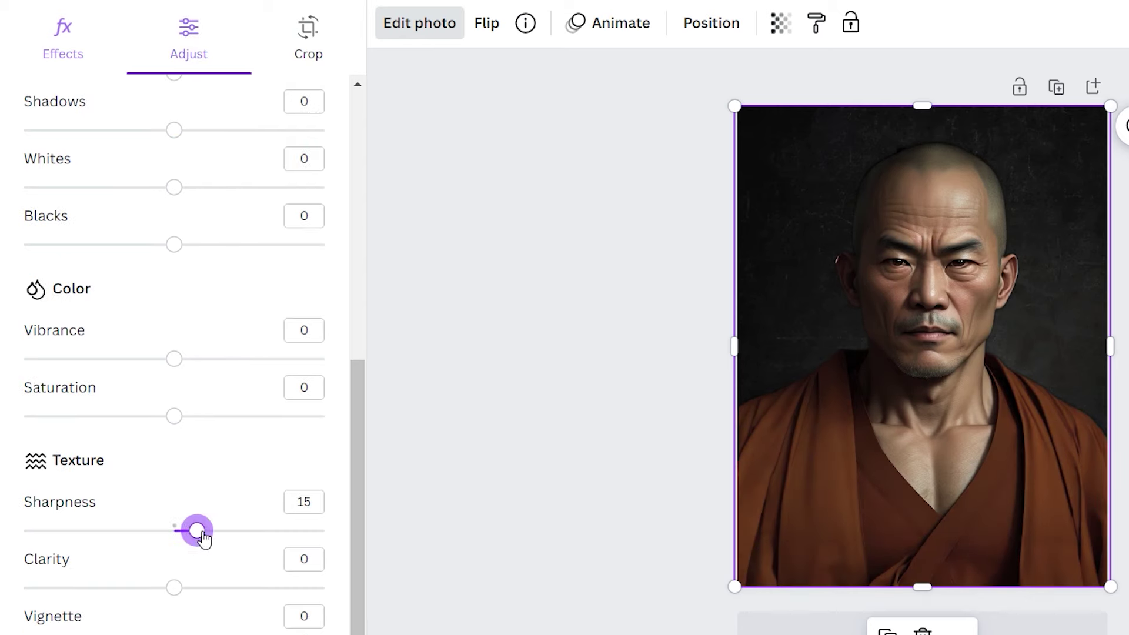
scroll(188, 482, up, 6)
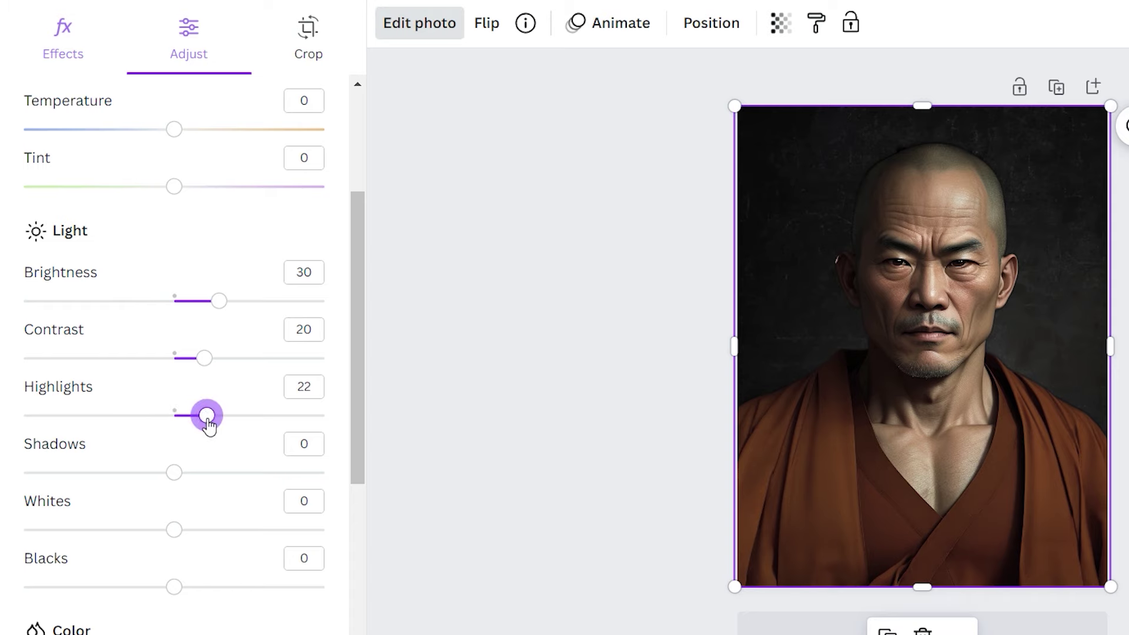
key(Escape)
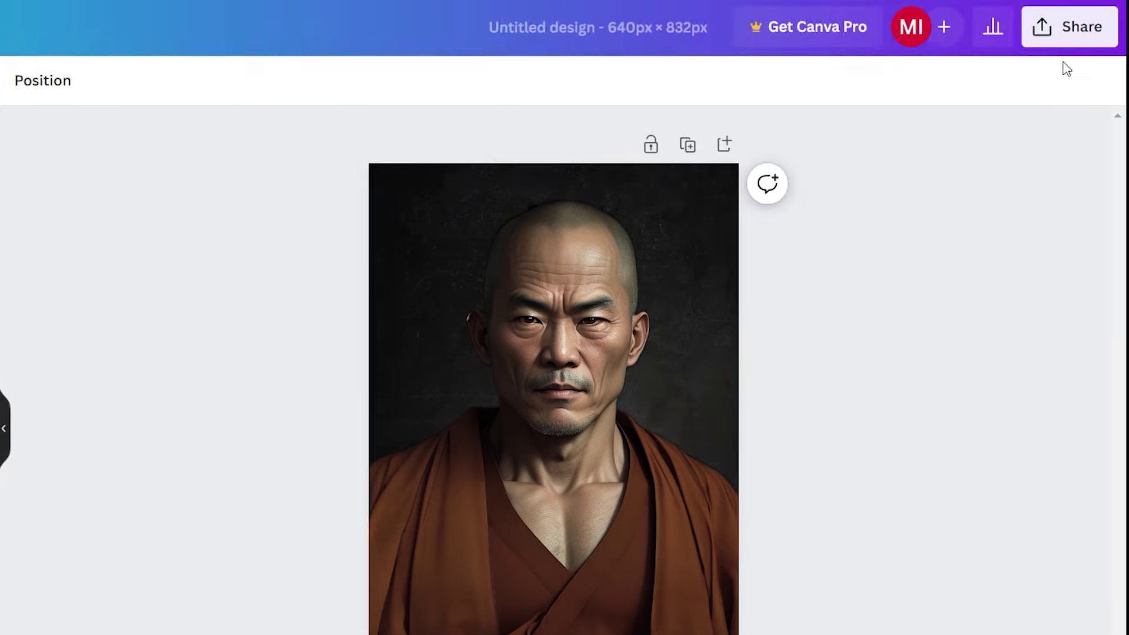
- Show the Share menu's Download options for the 640 × 832 px monk design
click(1066, 32)
click(958, 558)
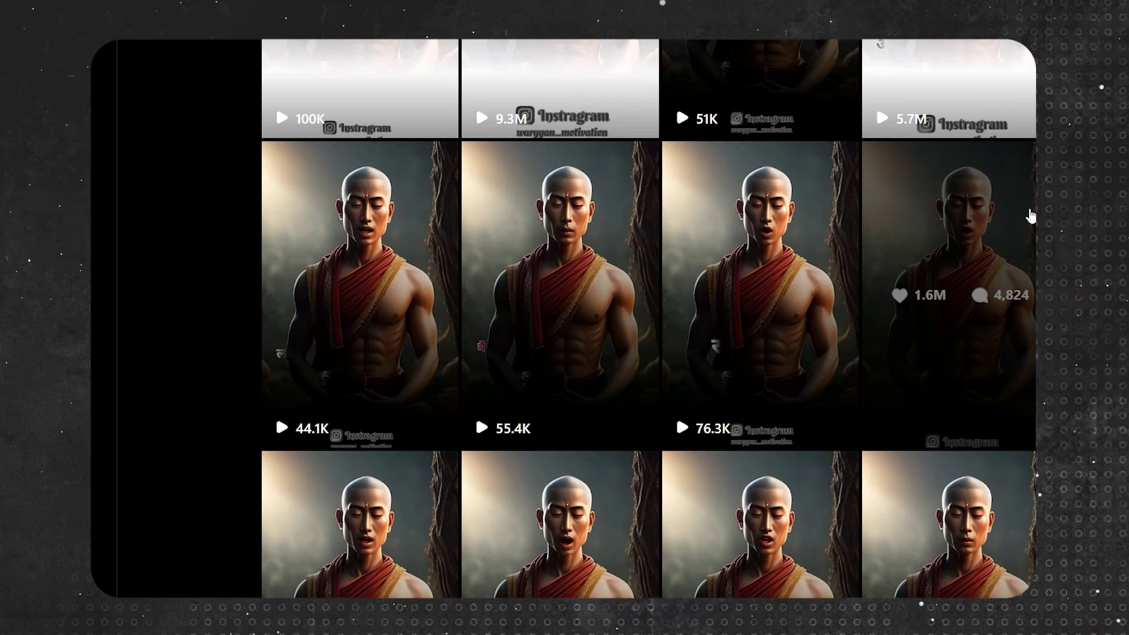
click(1030, 211)
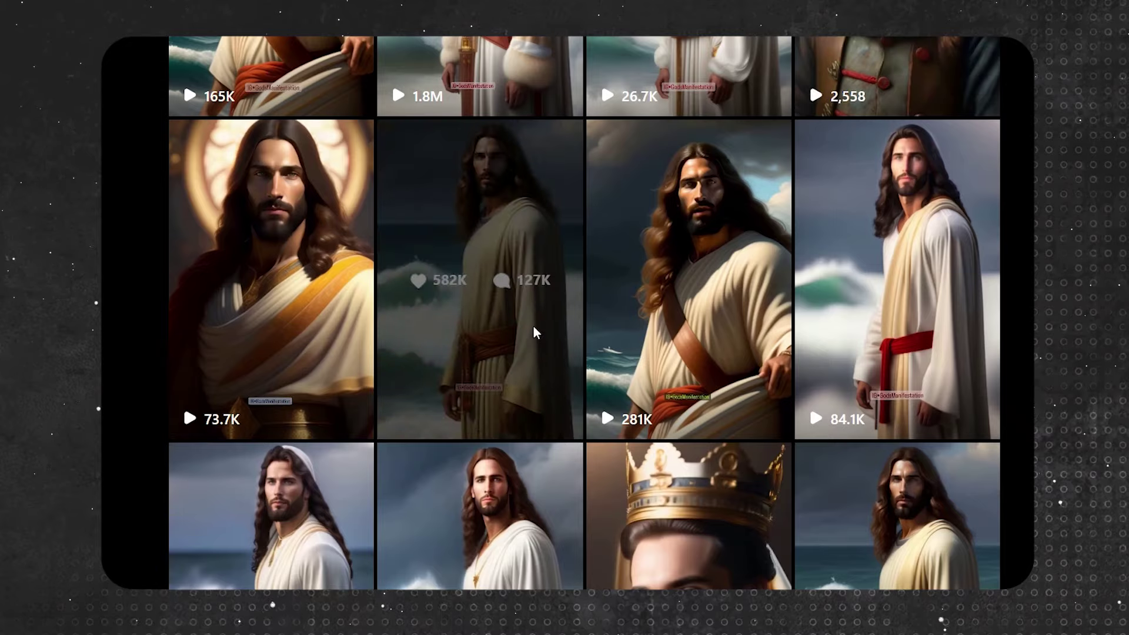
- Play the AI-generated Jesus reel and scroll its caption down to the comments
click(536, 332)
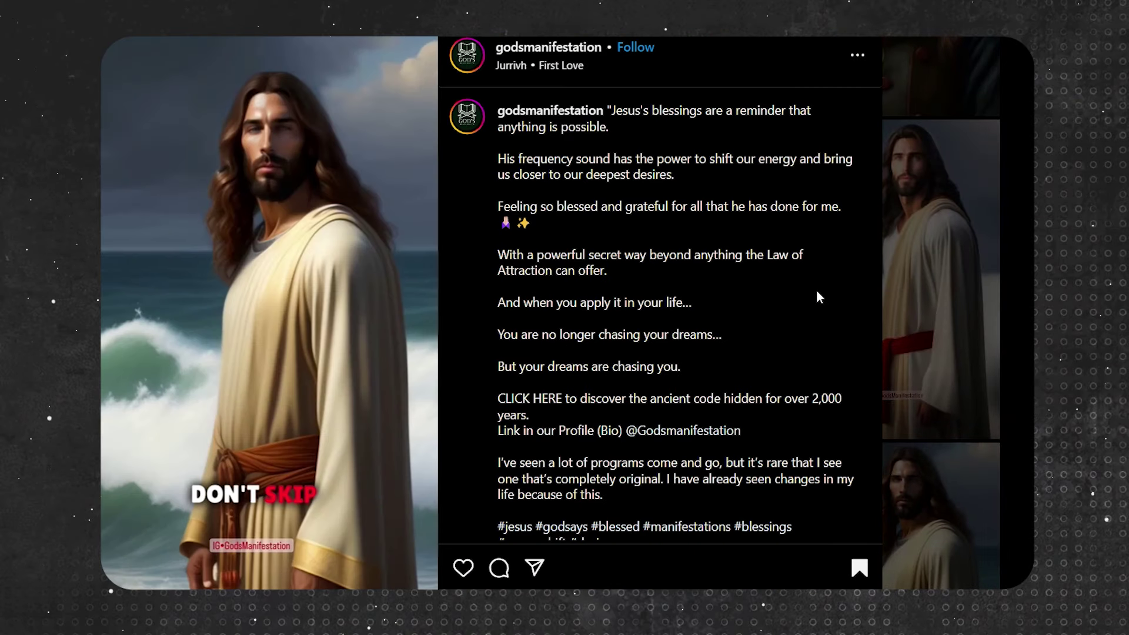
scroll(843, 326, down, 5)
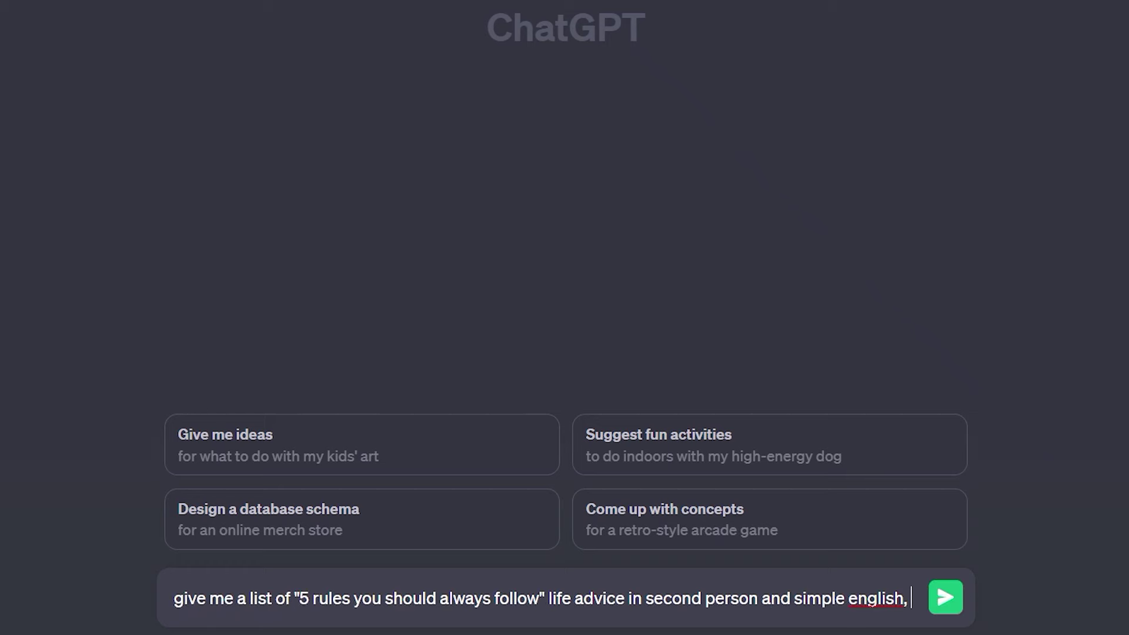
- Ask ChatGPT for five simple second-person life rules numbered 1 to 5, then scroll through the reply
text(in num)
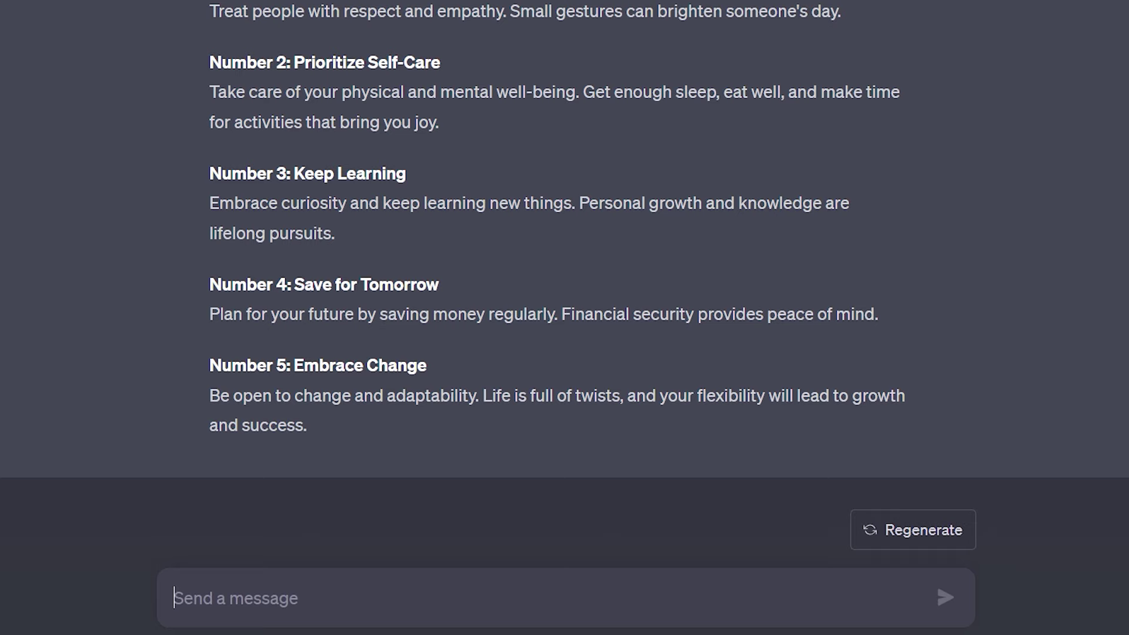
scroll(565, 264, up, 3)
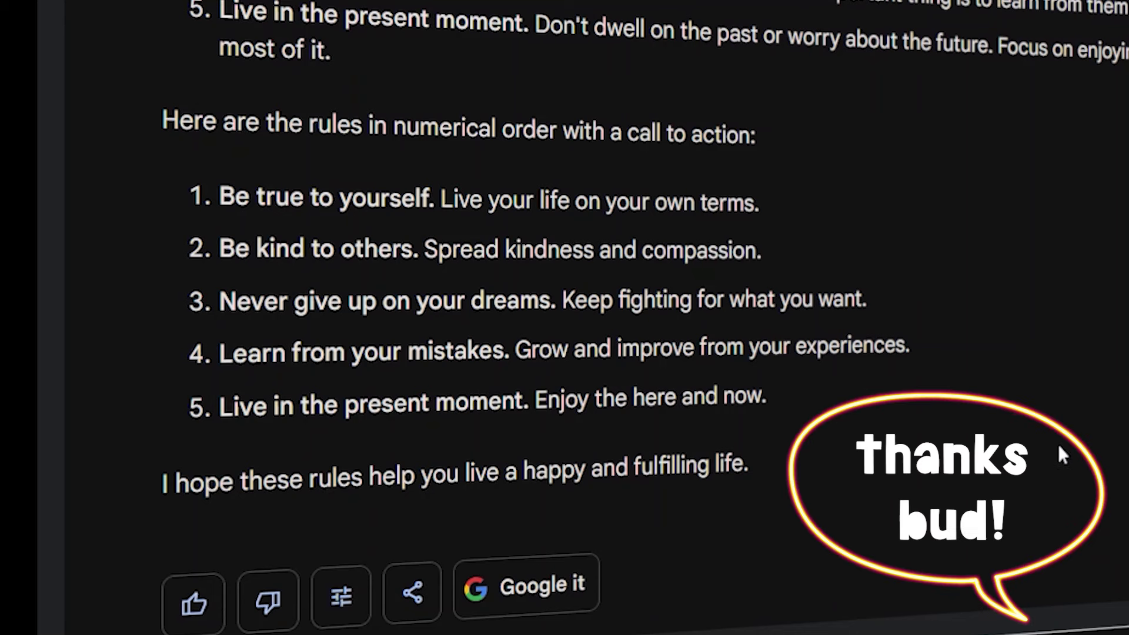
- Regenerate Bard's five rules in a More casual tone, compare Draft 3, and keep Draft 1
click(341, 597)
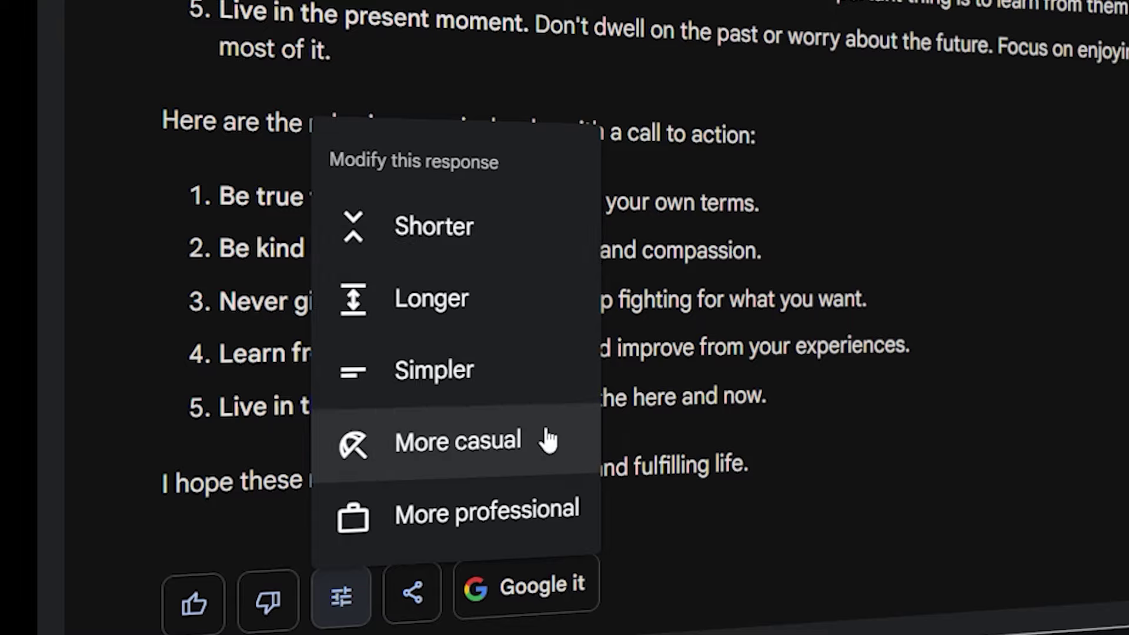
click(459, 441)
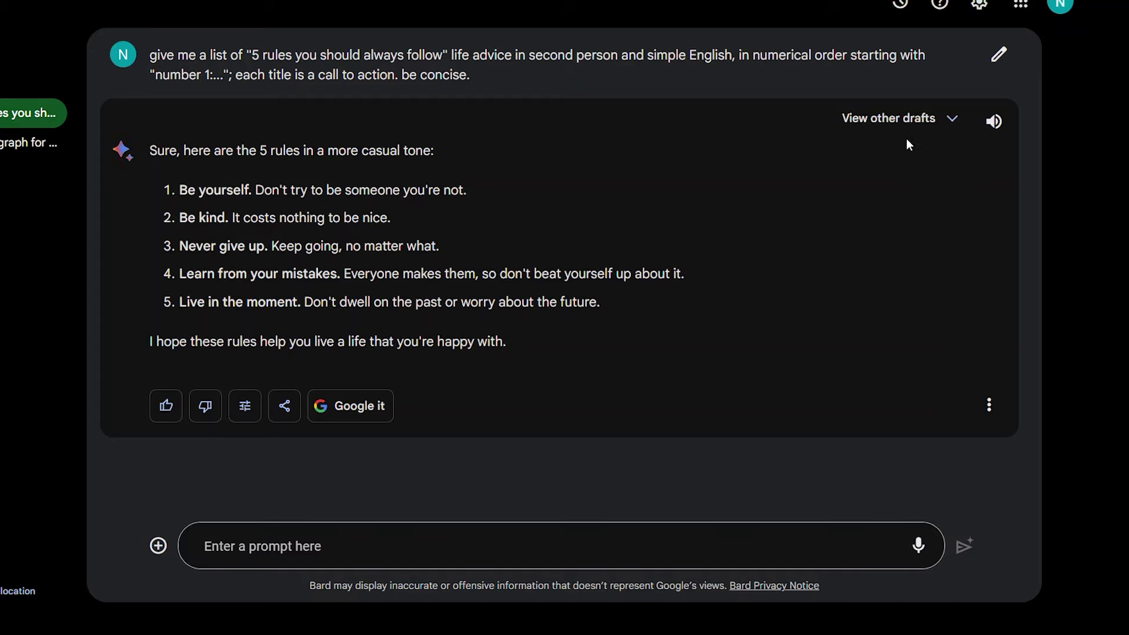
click(901, 117)
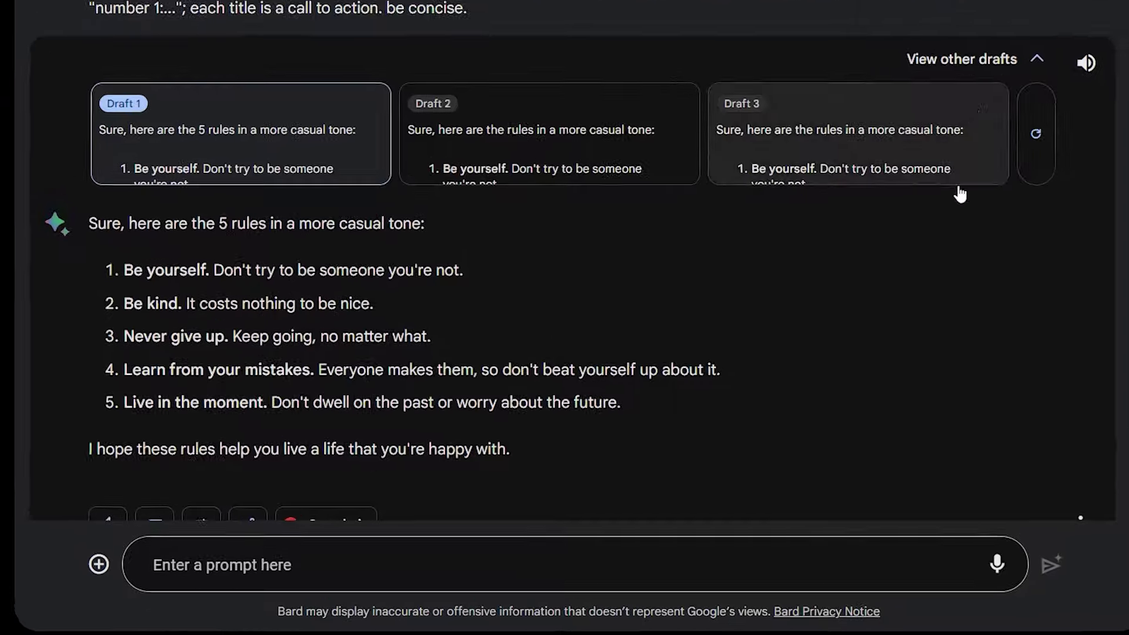
click(983, 106)
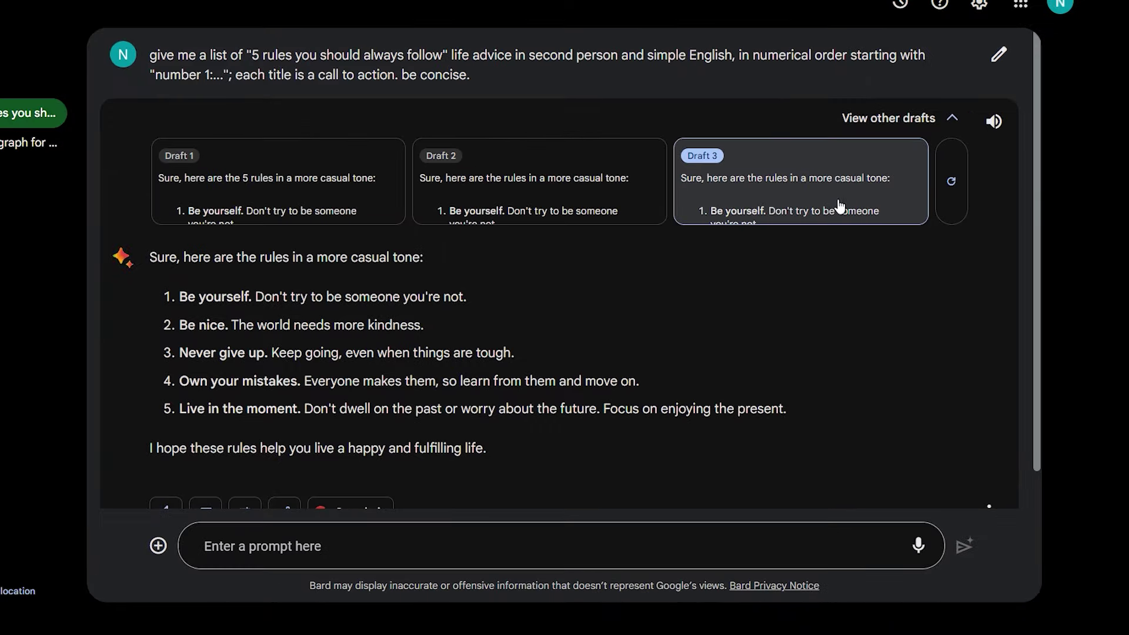
click(351, 224)
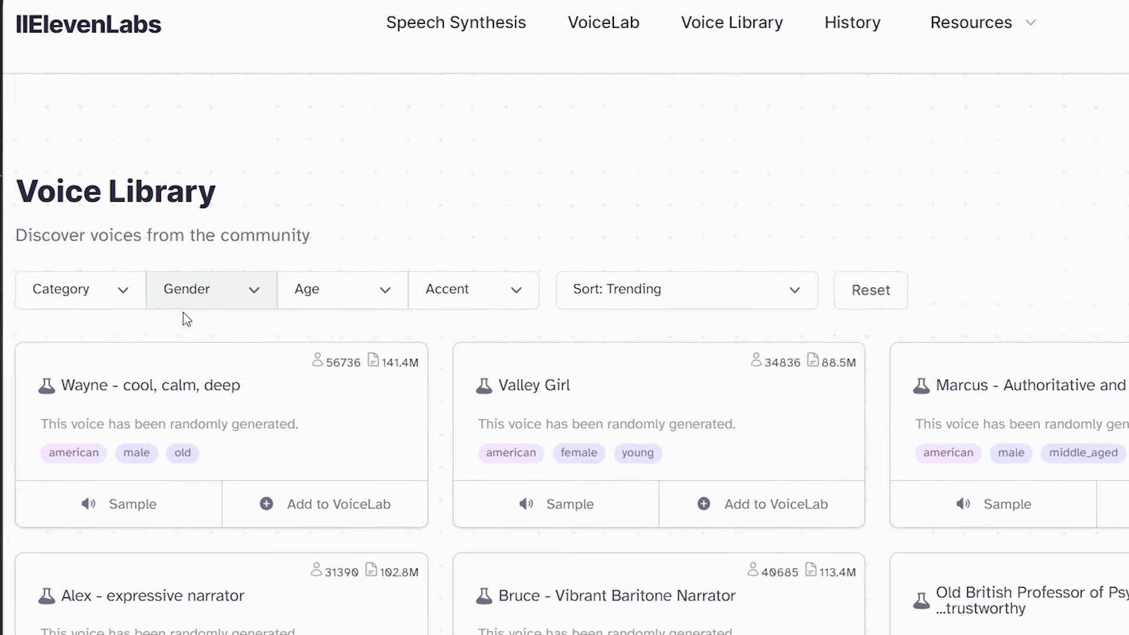
- Filter the ElevenLabs voice library to middle-aged American voices
click(224, 277)
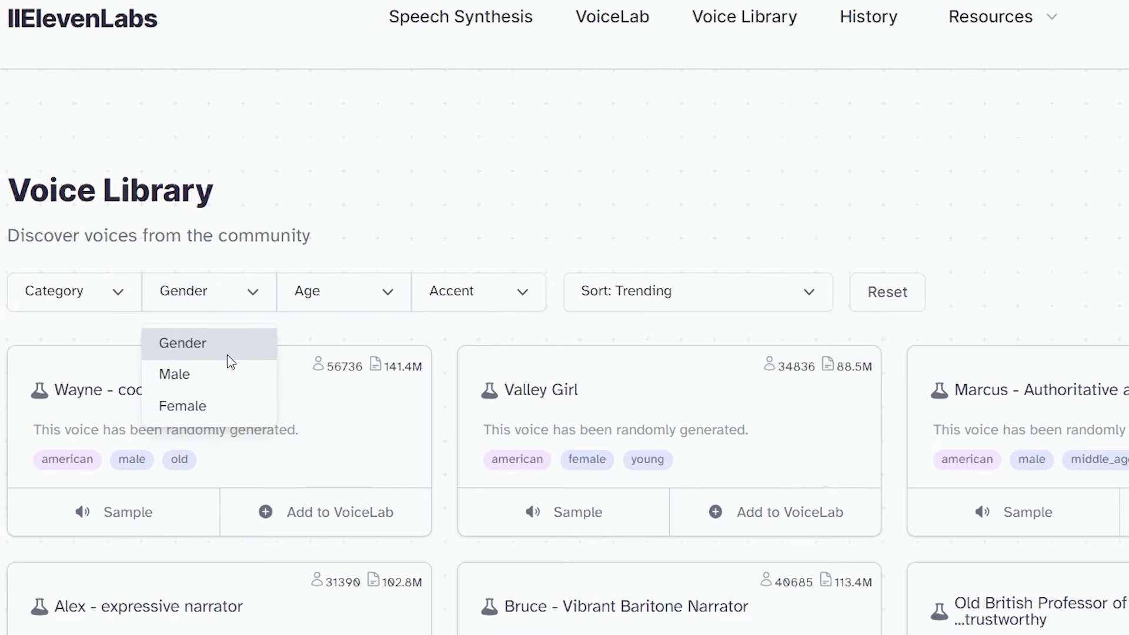
click(372, 301)
click(365, 403)
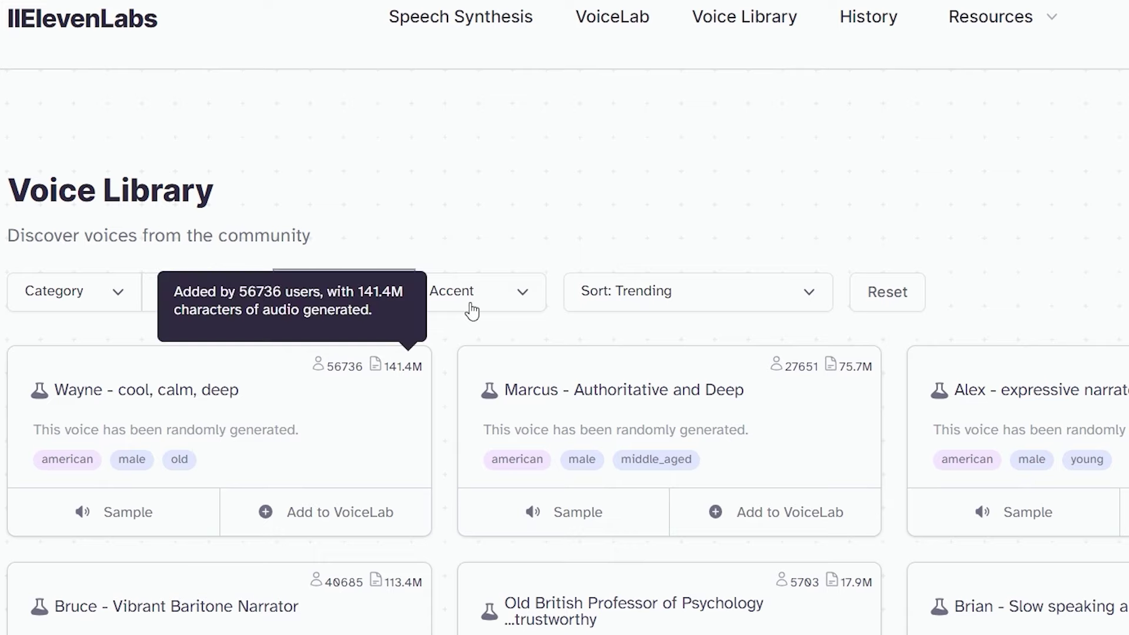
click(467, 307)
click(496, 405)
scroll(1028, 340, down, 20)
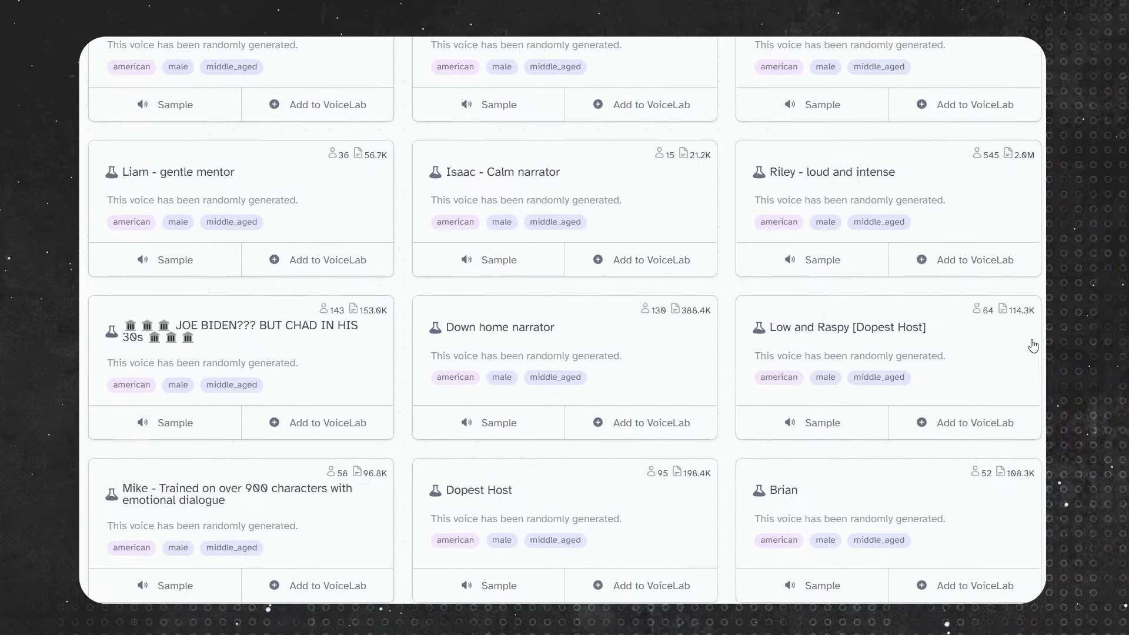
scroll(1033, 345, down, 20)
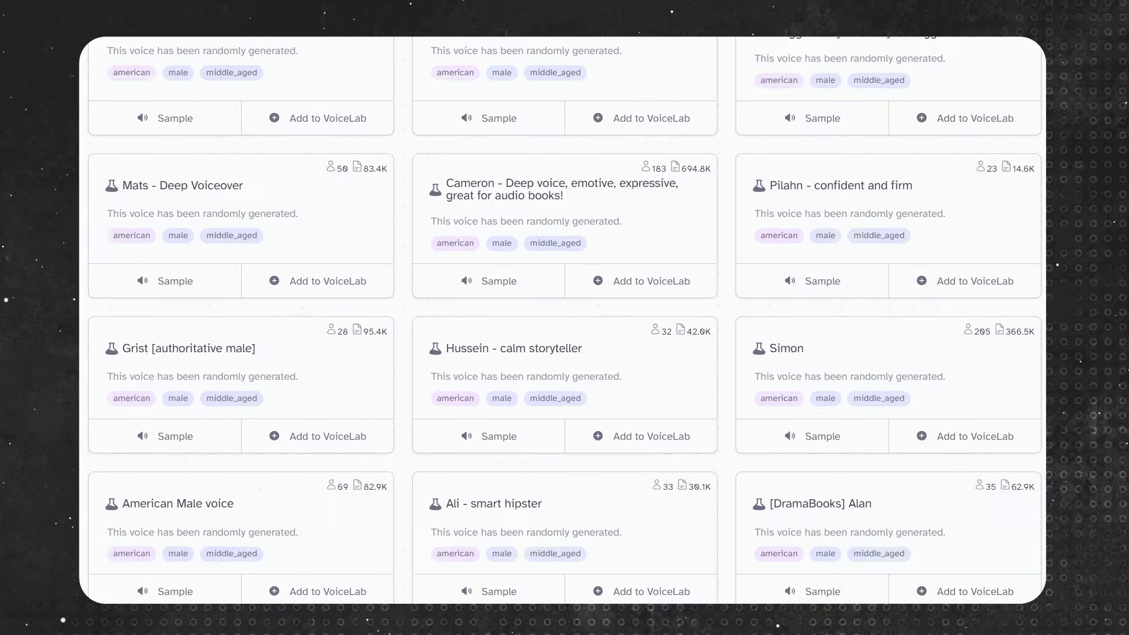
scroll(876, 429, down, 5)
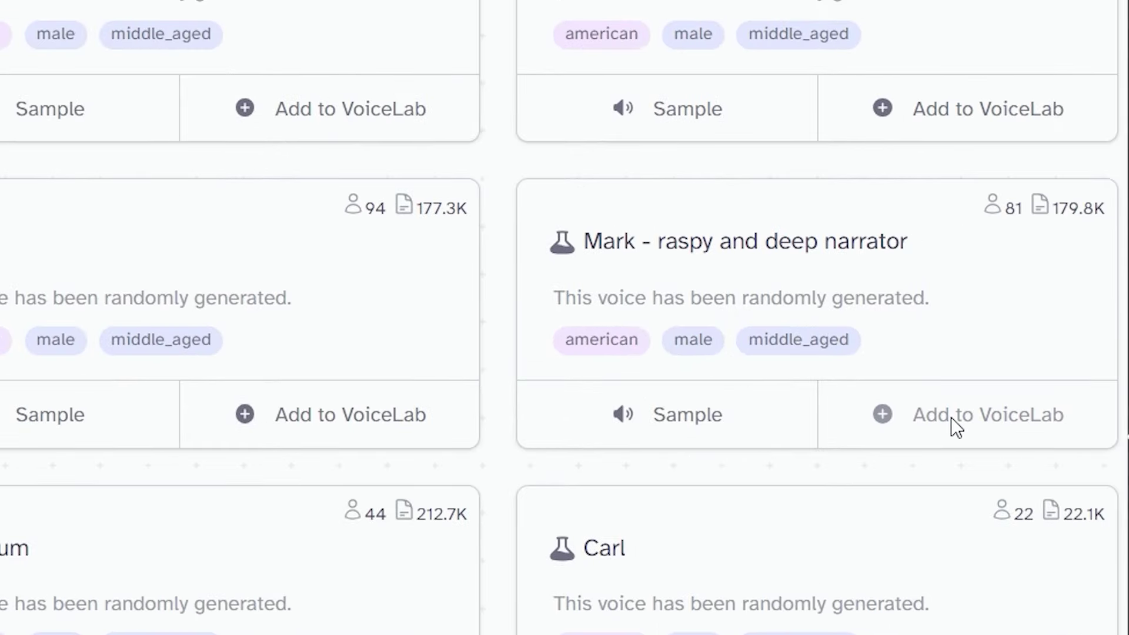
- Add the raspy deep narrator voice to VoiceLab
click(951, 417)
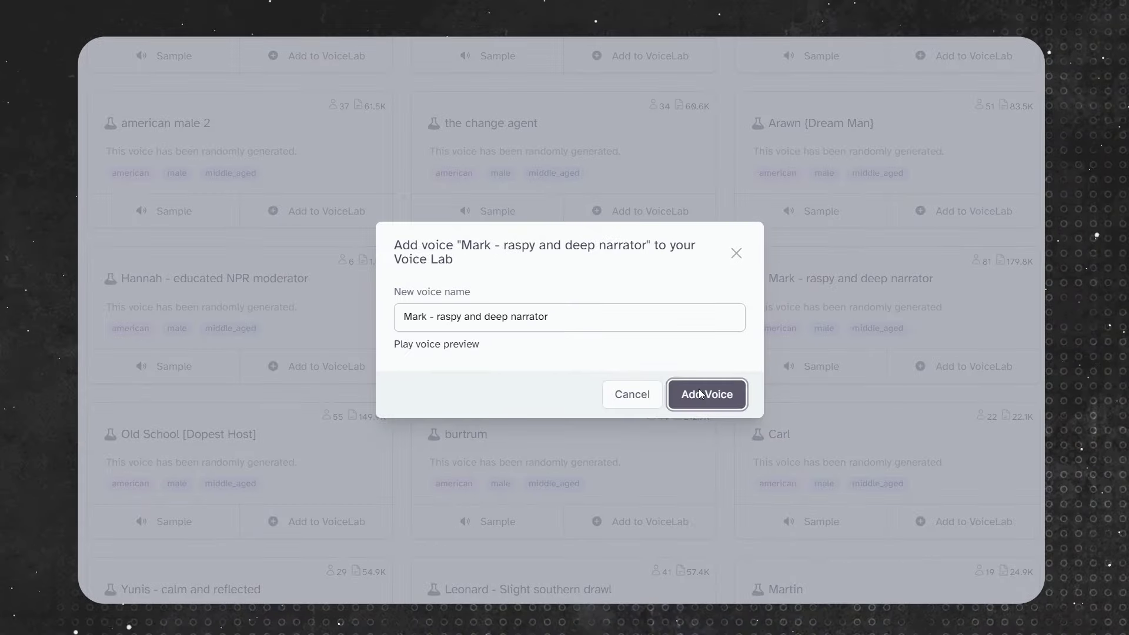
click(700, 395)
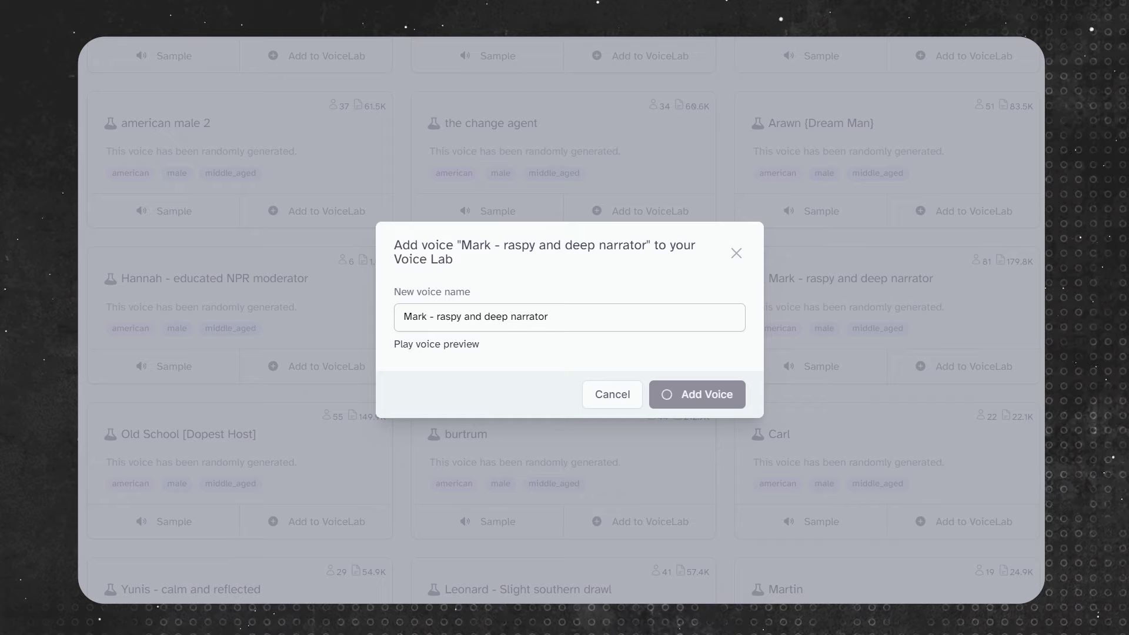
click(736, 383)
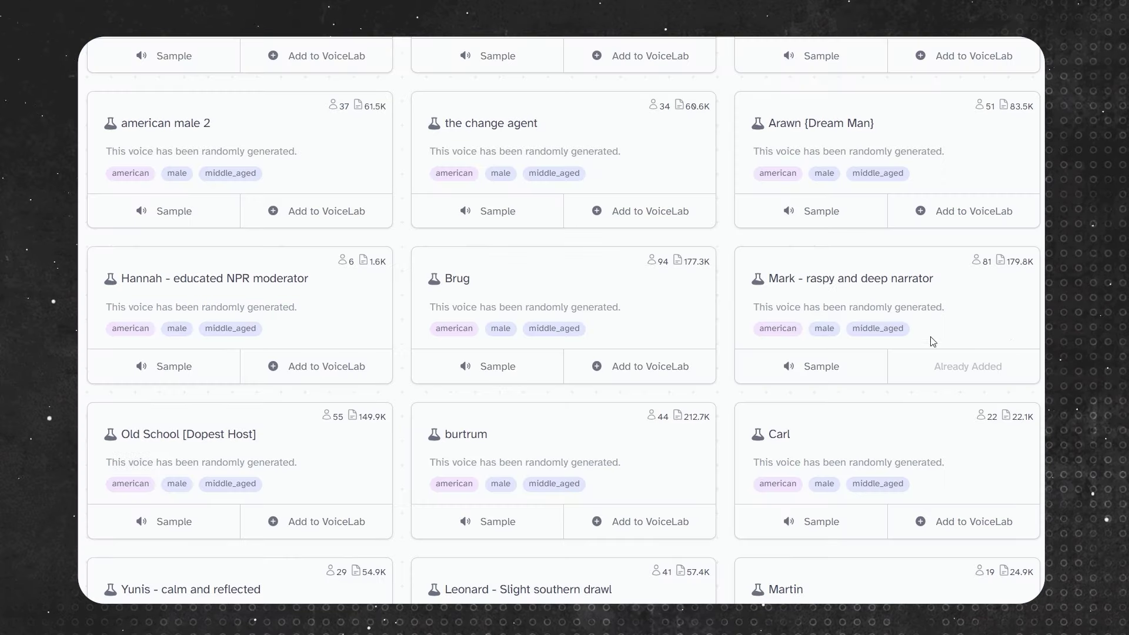
scroll(929, 216, up, 15)
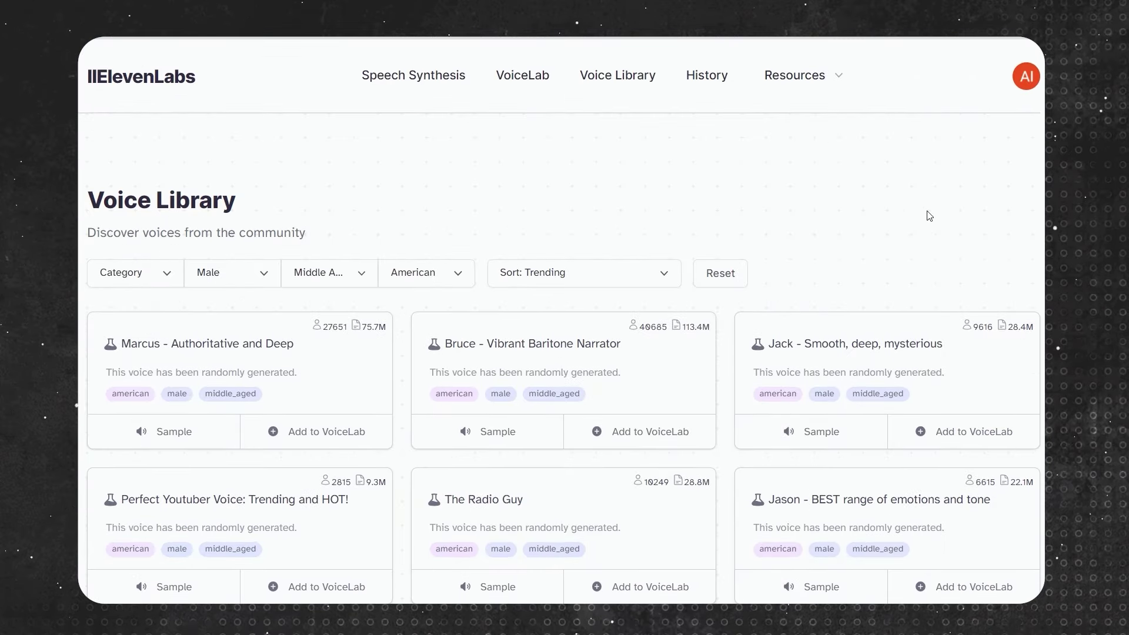
- Generate speech of the pasted five rules script with the Mark narrator voice
click(545, 91)
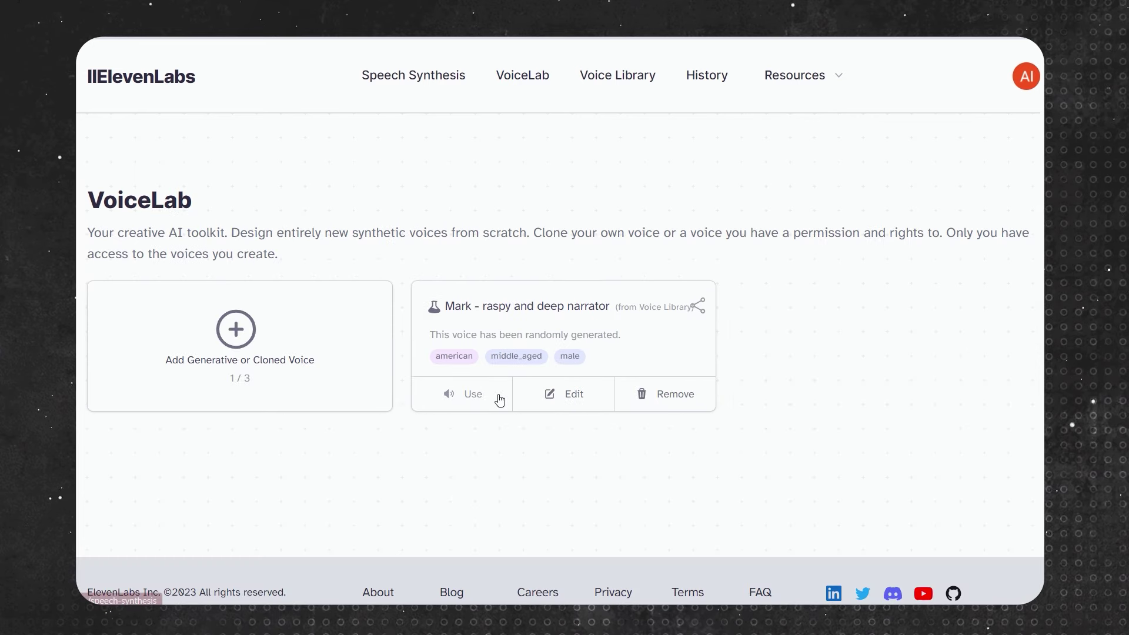
click(486, 397)
text(5 rules you should always follow in life  Number 1: Be yourself. Don't try to be someone you're not. Number 2: Be kind. It costs nothing to be nice. Number 3: Never give up. Keep going, no matter what. Number 4: Learn from your mistakes. Everyone makes them, so don't beat yourself up about it. Number 5: Live in the moment. Don't dwell on the past or worry about the future.)
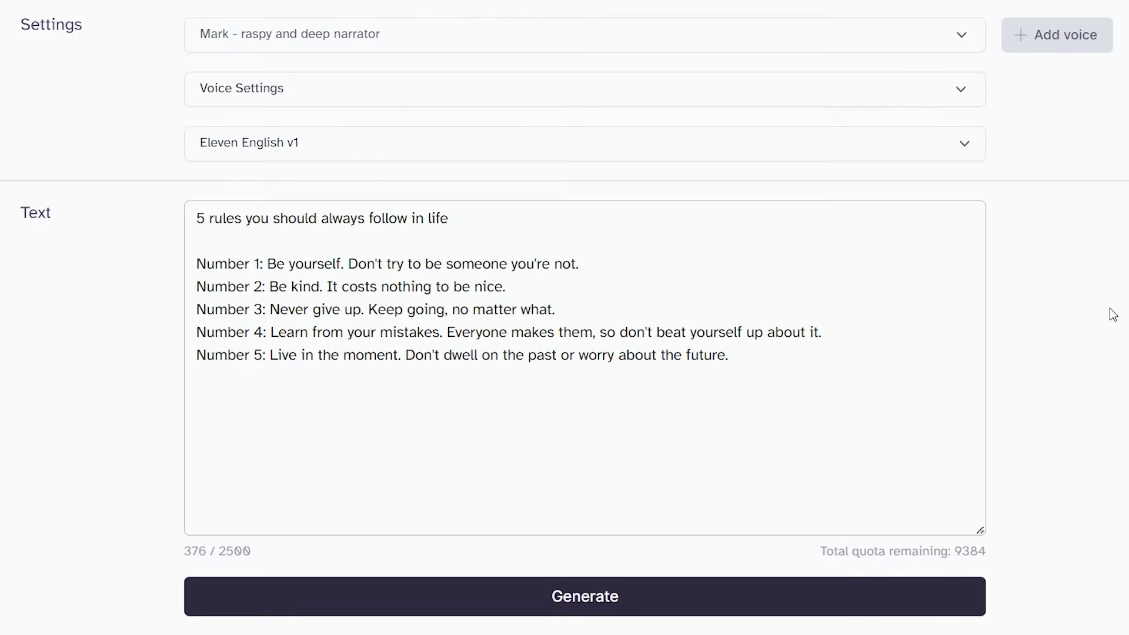
key(ctrl+Return)
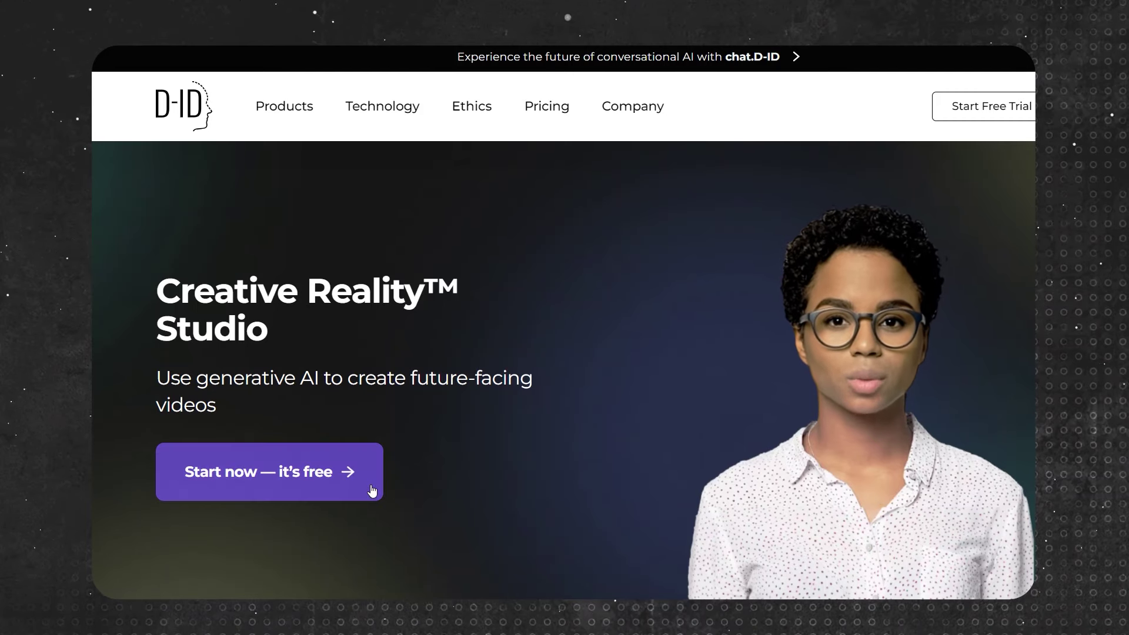
- Start a new D-ID video with the monk photo as the presenter
click(370, 488)
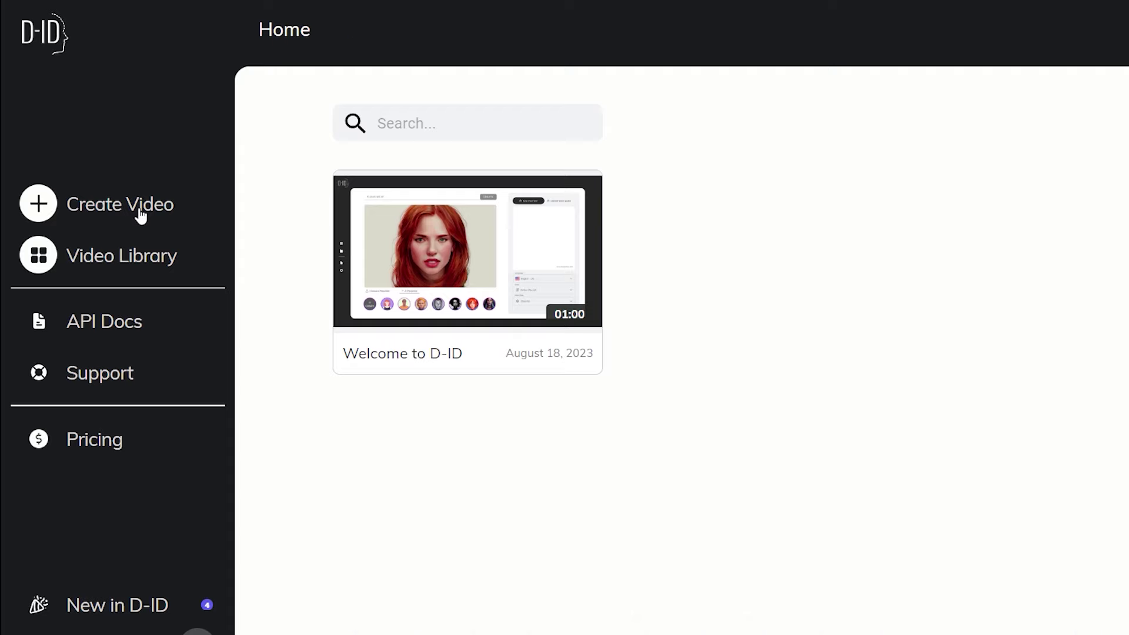
click(142, 215)
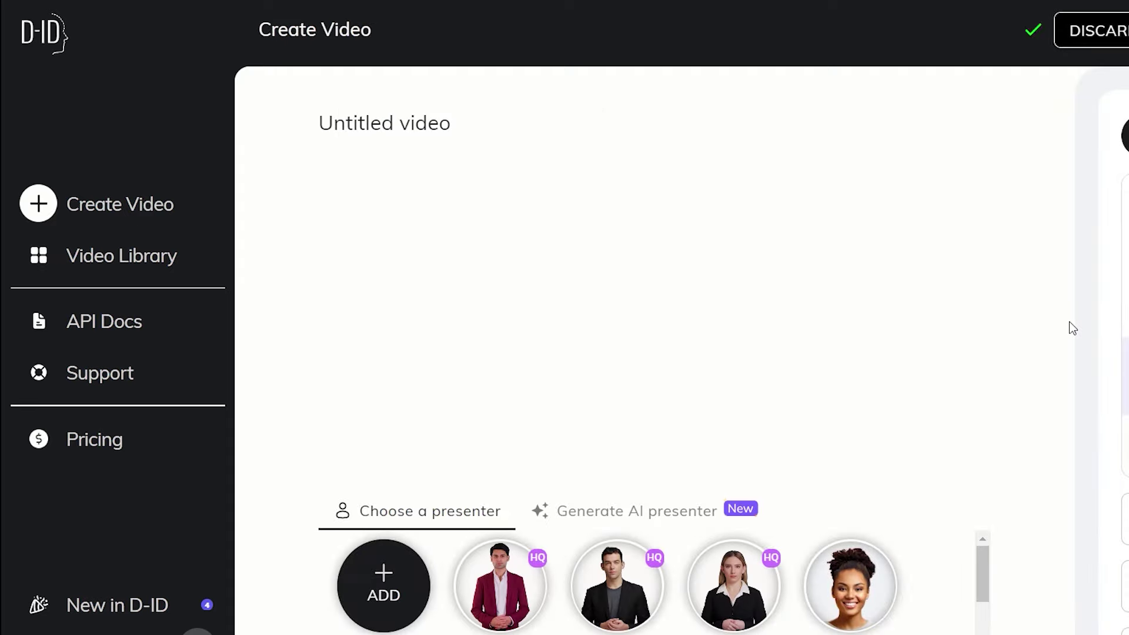
click(403, 612)
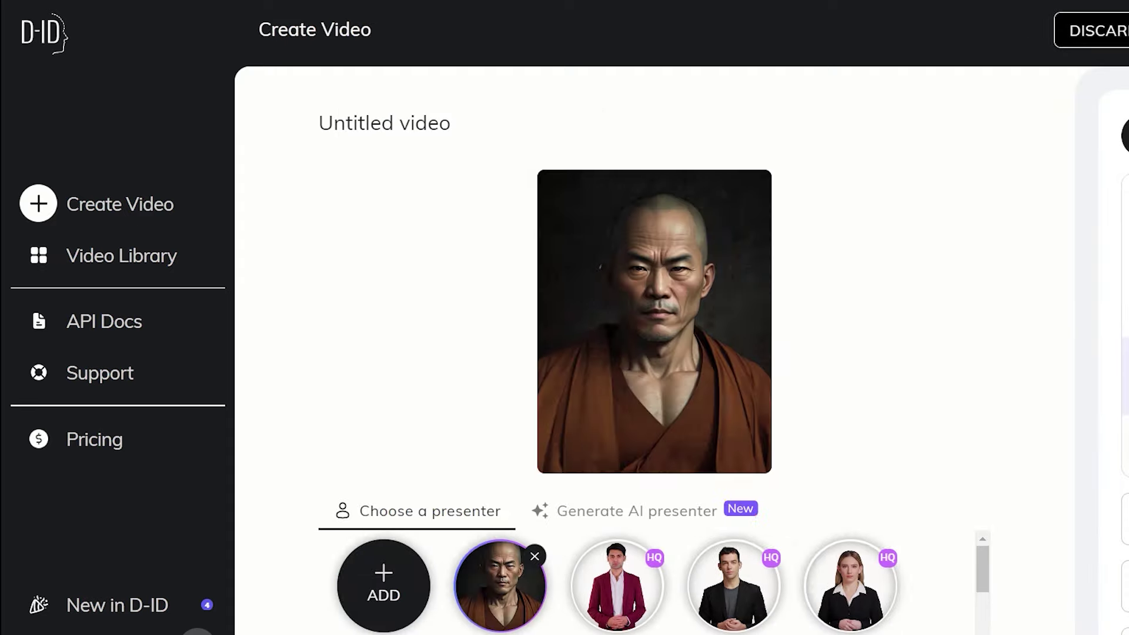
- Upload the generated voiceover as the audio and confirm generating the talking video
click(1019, 135)
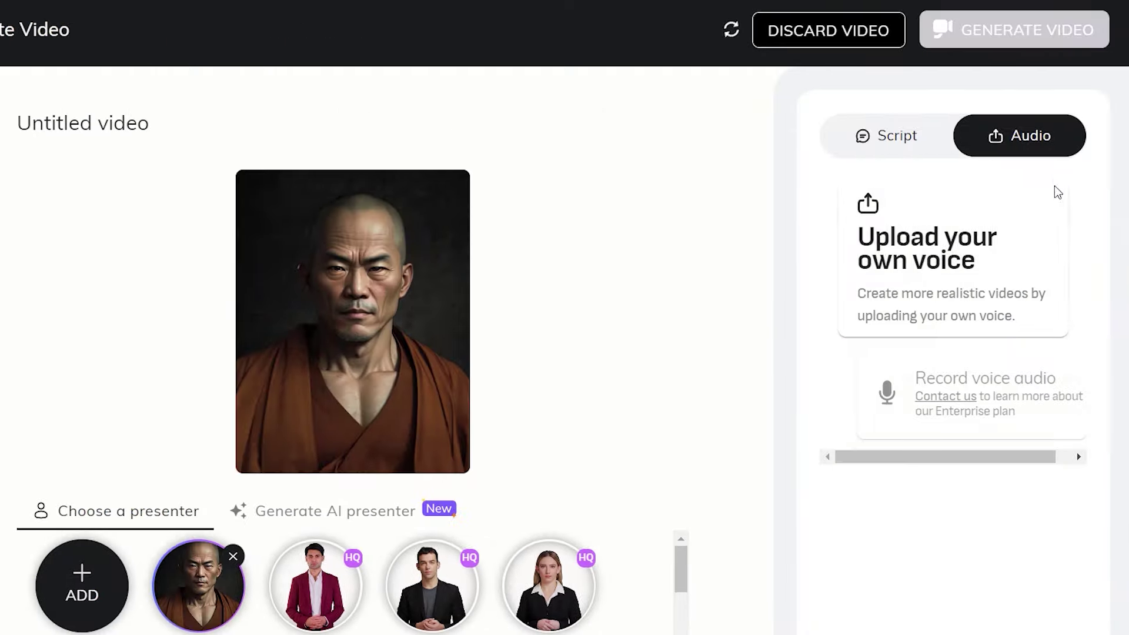
click(1029, 251)
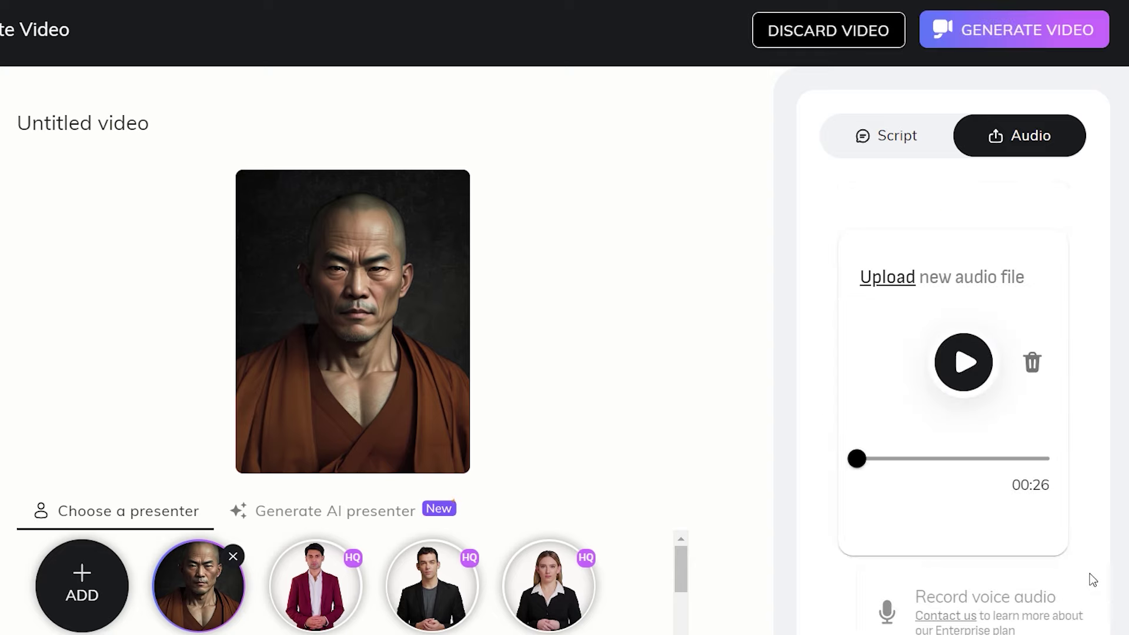
click(1029, 37)
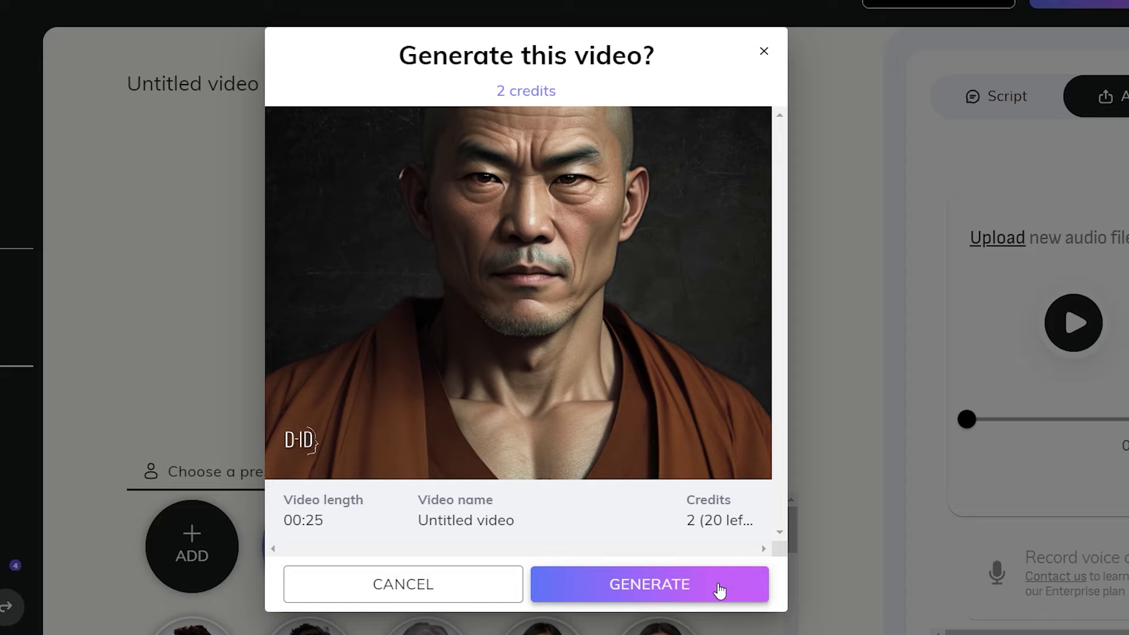
click(718, 590)
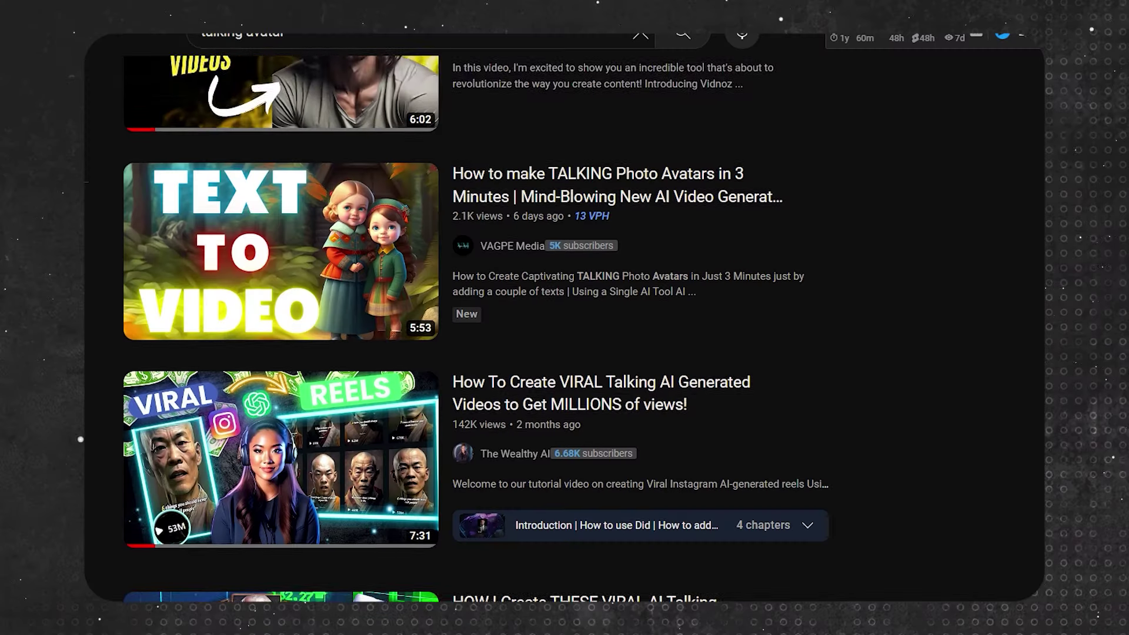
- Scroll down to the video editor plans: Free $0, Pro $12/month, Business $32/month
scroll(588, 323, down, 5)
scroll(565, 323, down, 5)
scroll(565, 324, down, 5)
scroll(564, 324, down, 3)
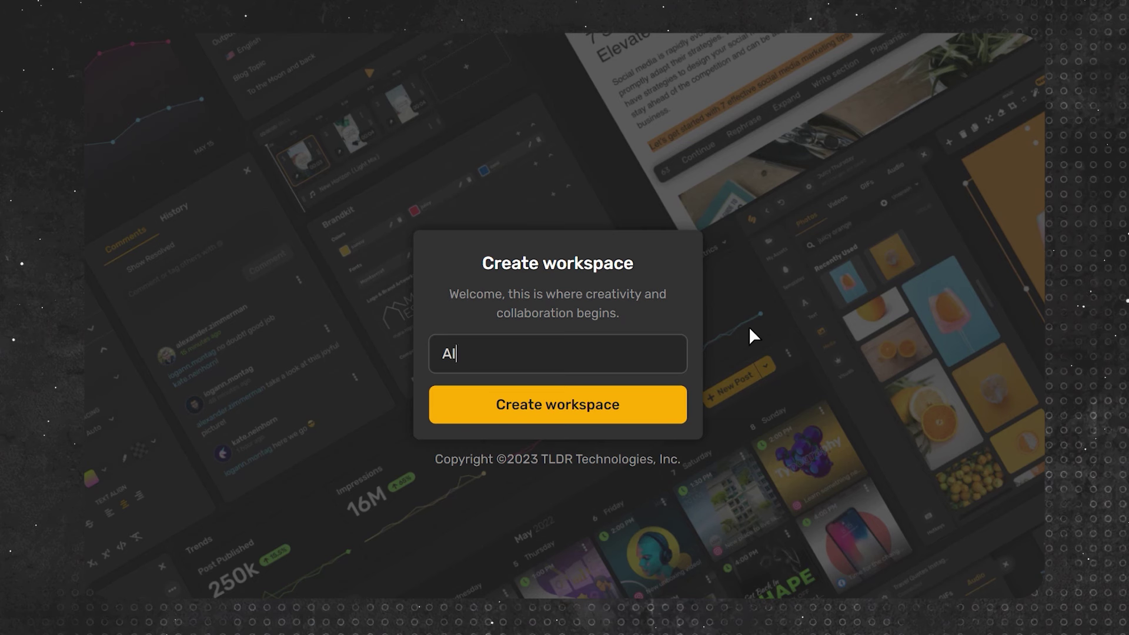
- Create the Simplified workspace named 'AI Hustlewise' and browse its apps page
text(Hustlewise)
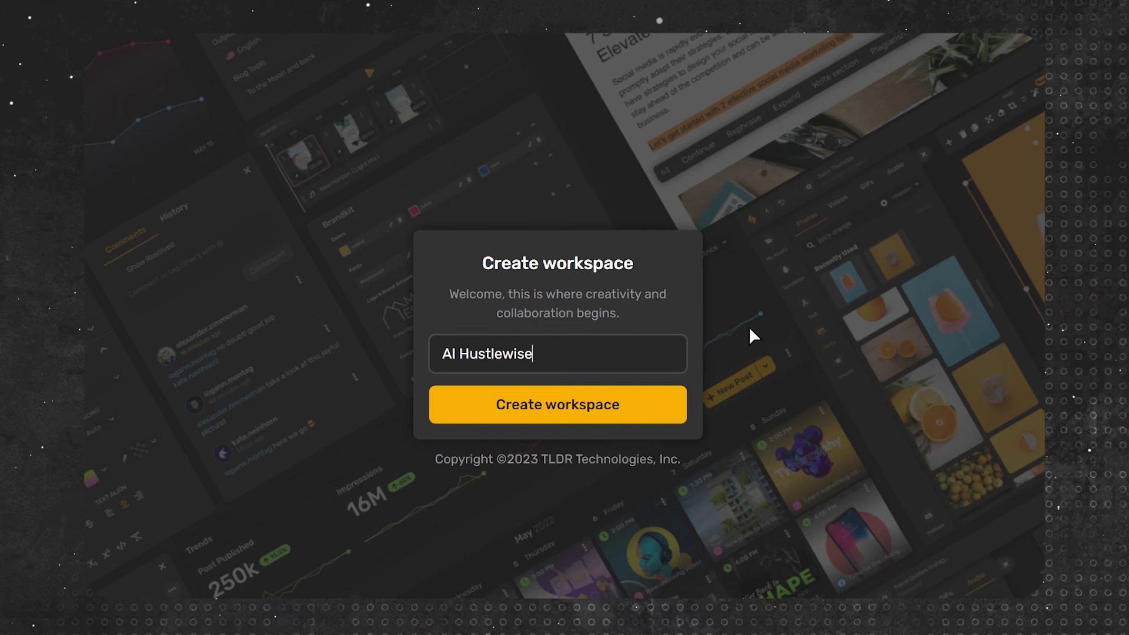
key(Return)
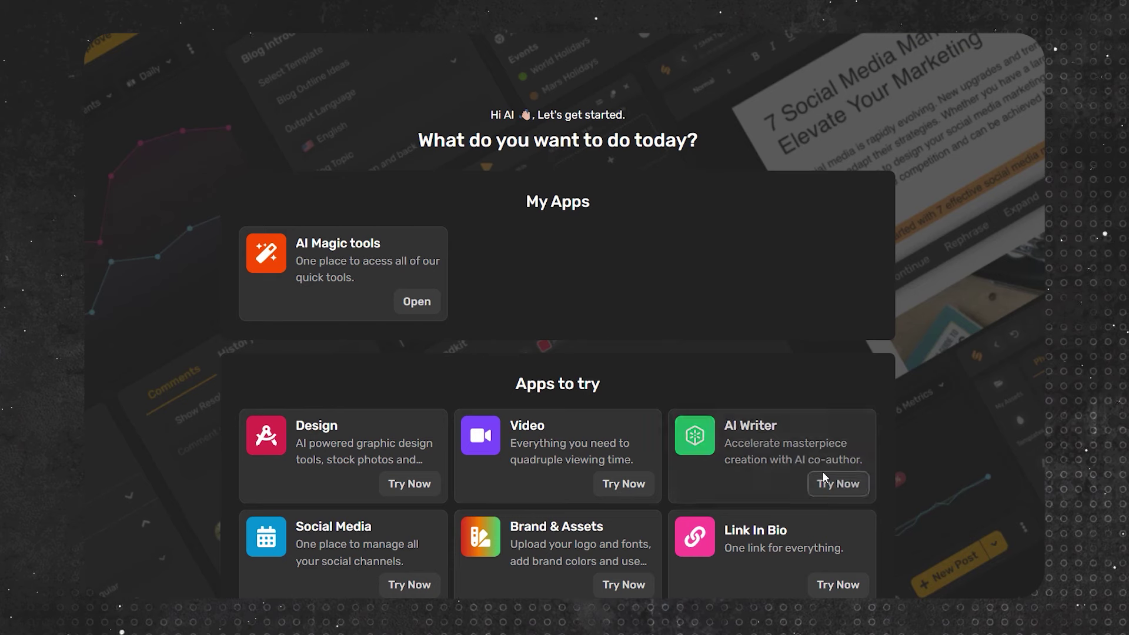
scroll(697, 442, down, 3)
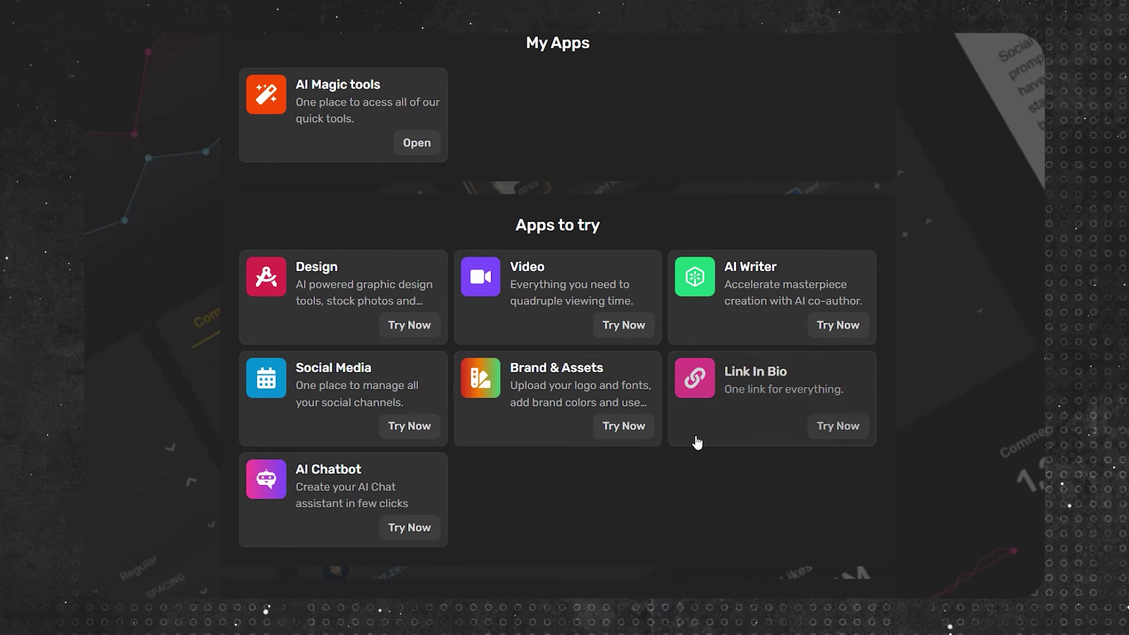
scroll(766, 415, down, 7)
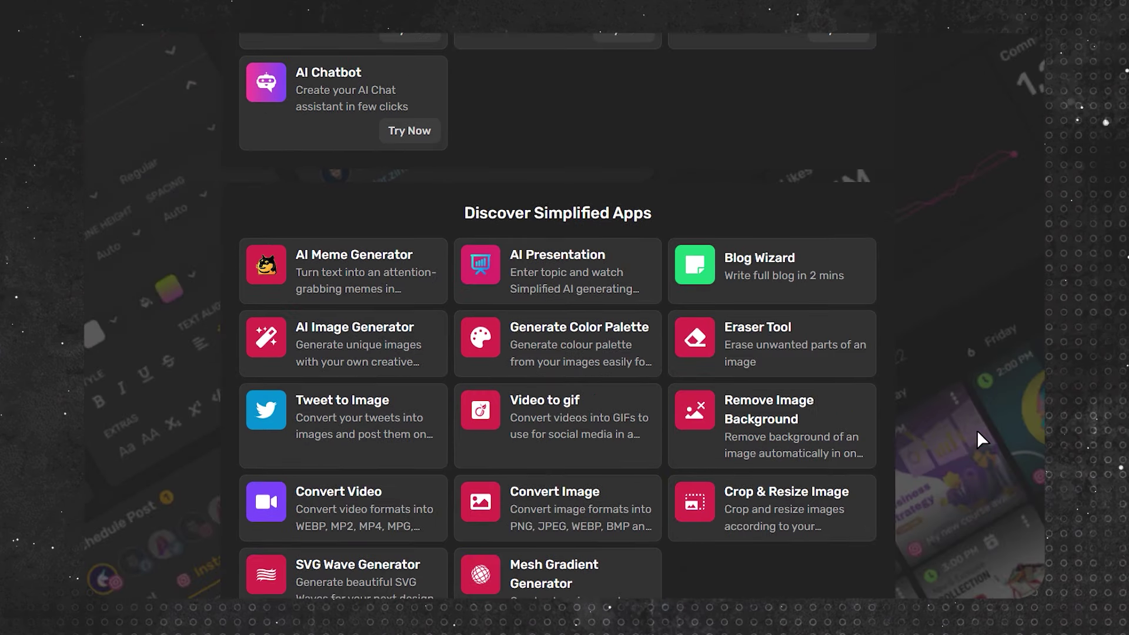
scroll(1033, 444, up, 8)
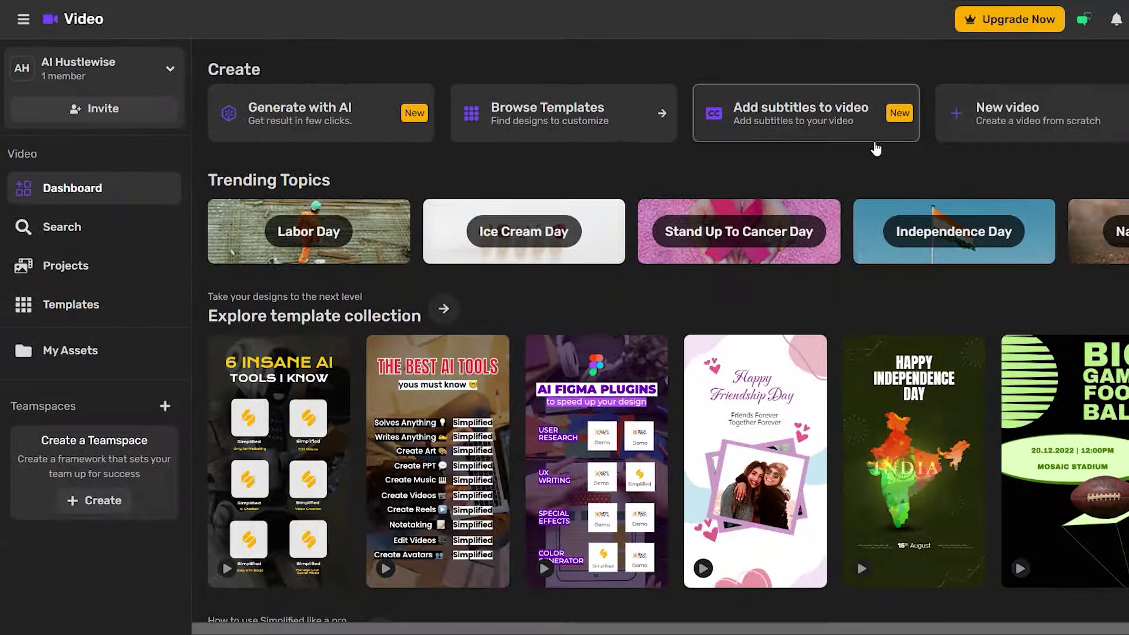
- Upload the monk talking video via Add subtitles and generate English US subtitles
click(876, 139)
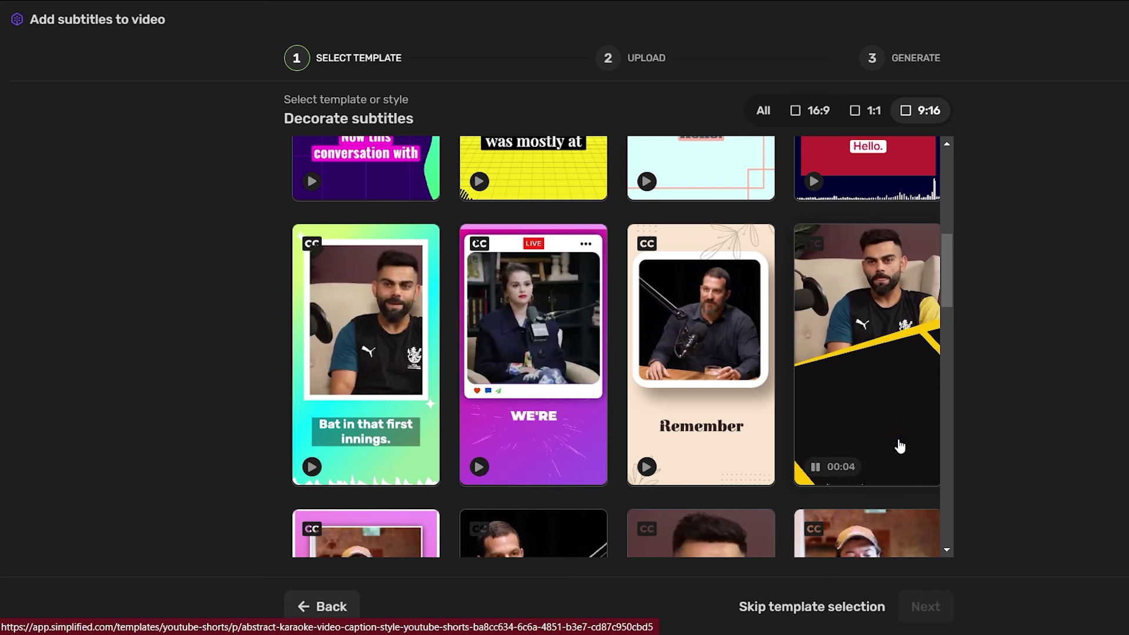
scroll(904, 452, down, 4)
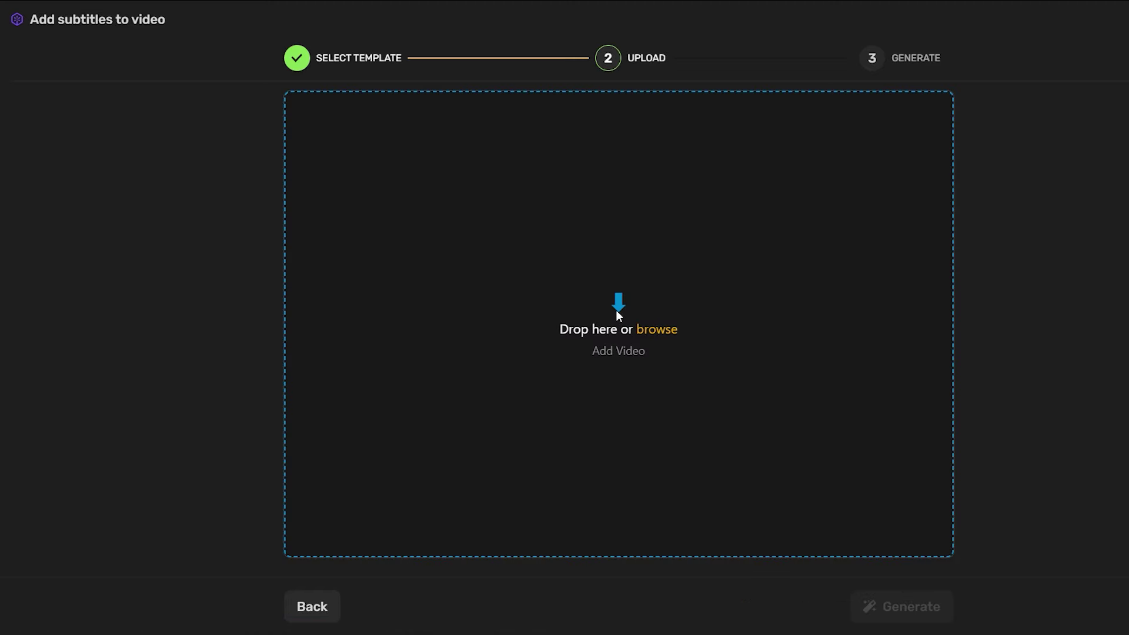
drag(616, 309, 616, 310)
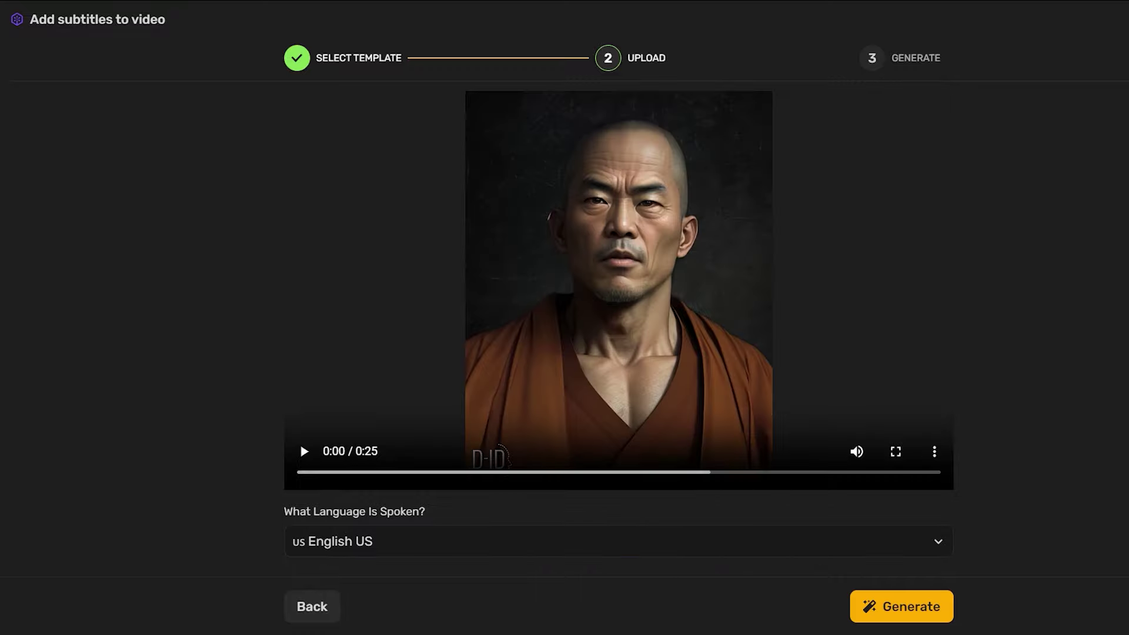
click(897, 612)
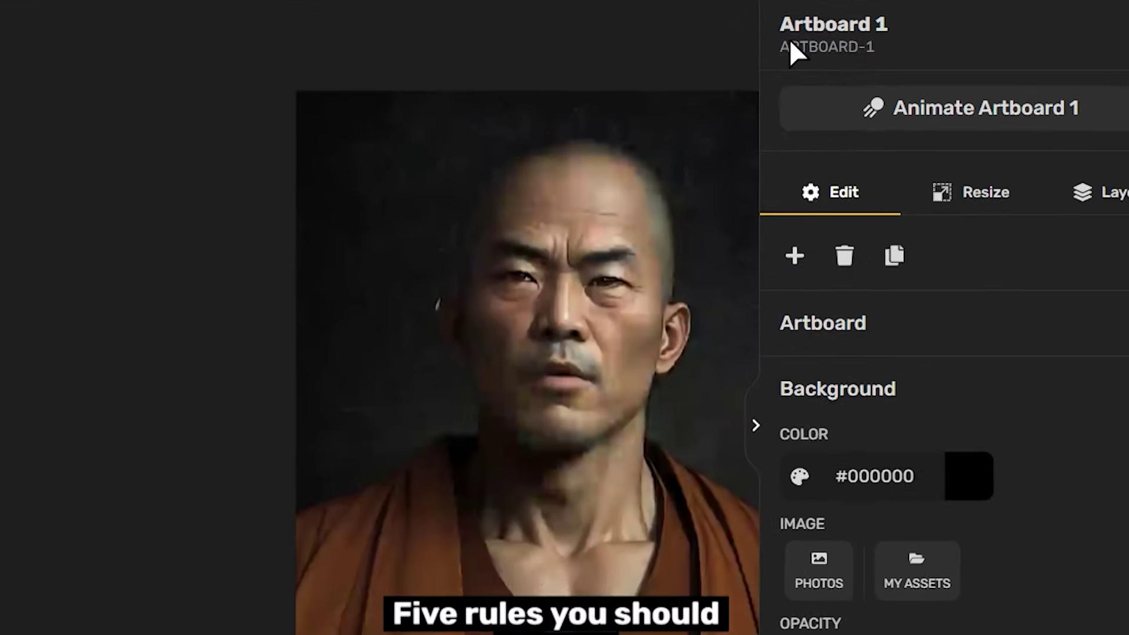
- Resize the artboard to Youtube Shorts and move the subtitle caption higher up
click(986, 191)
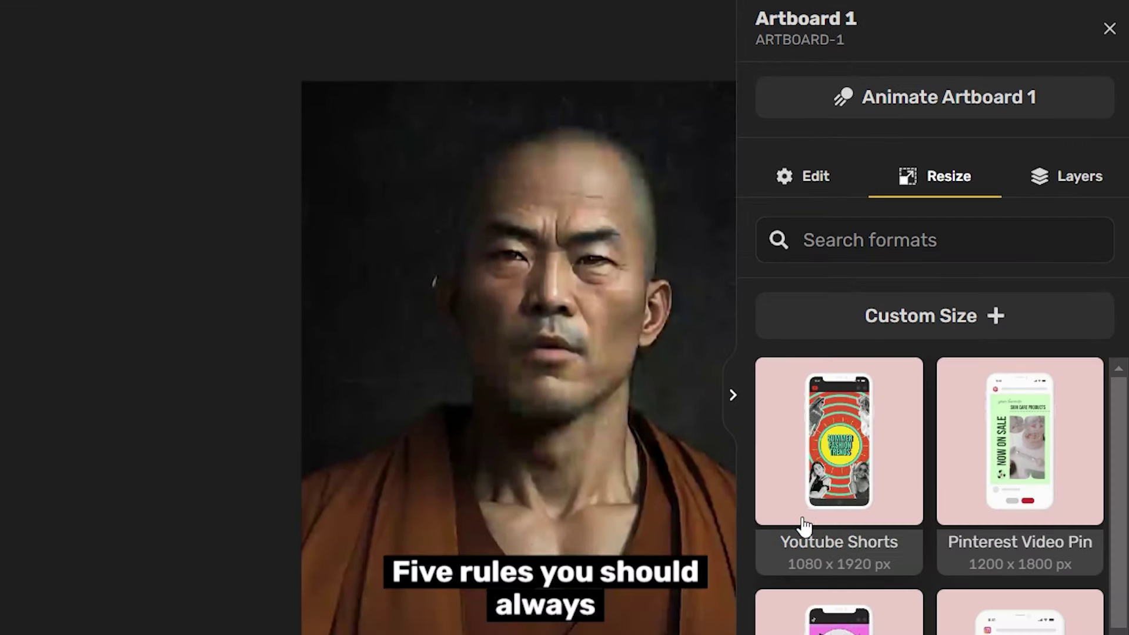
click(838, 488)
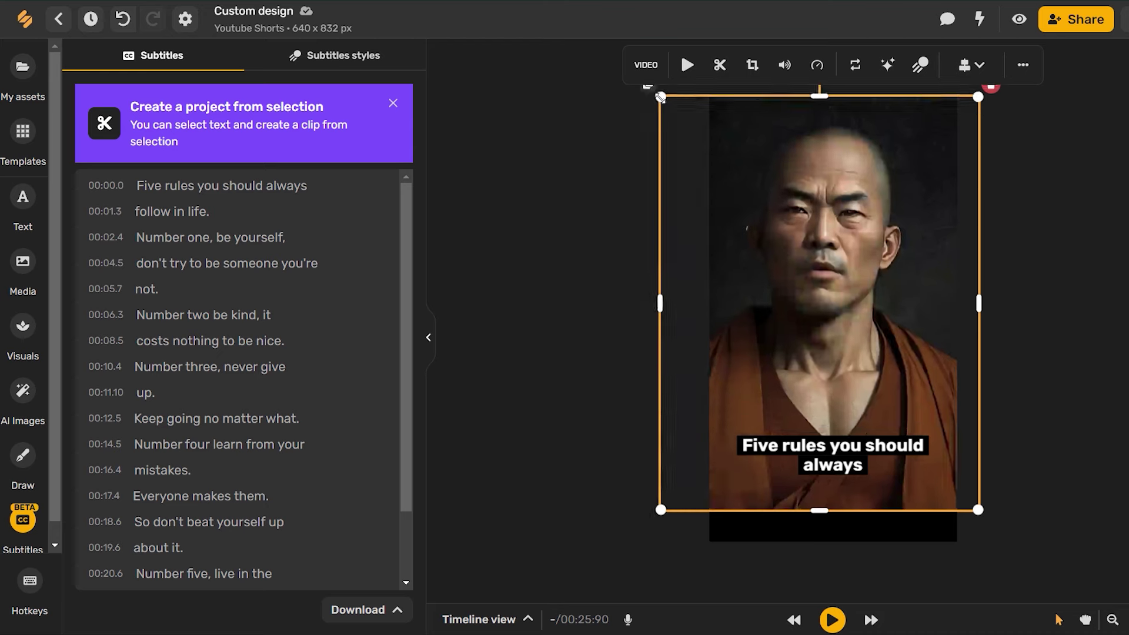
click(814, 251)
click(716, 254)
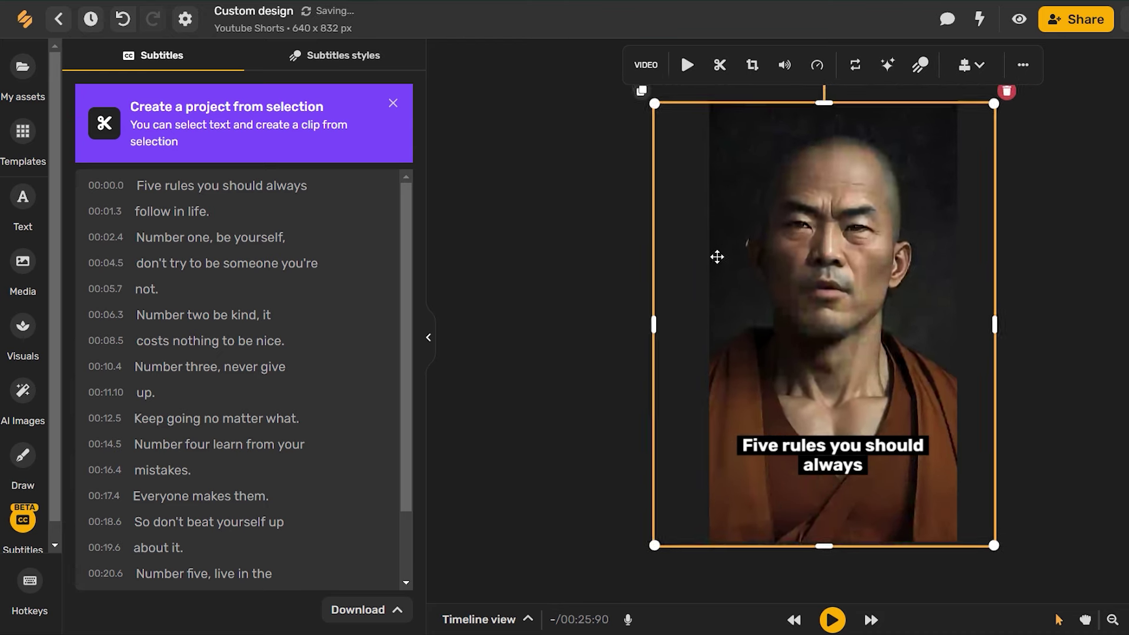
drag(810, 461, 810, 396)
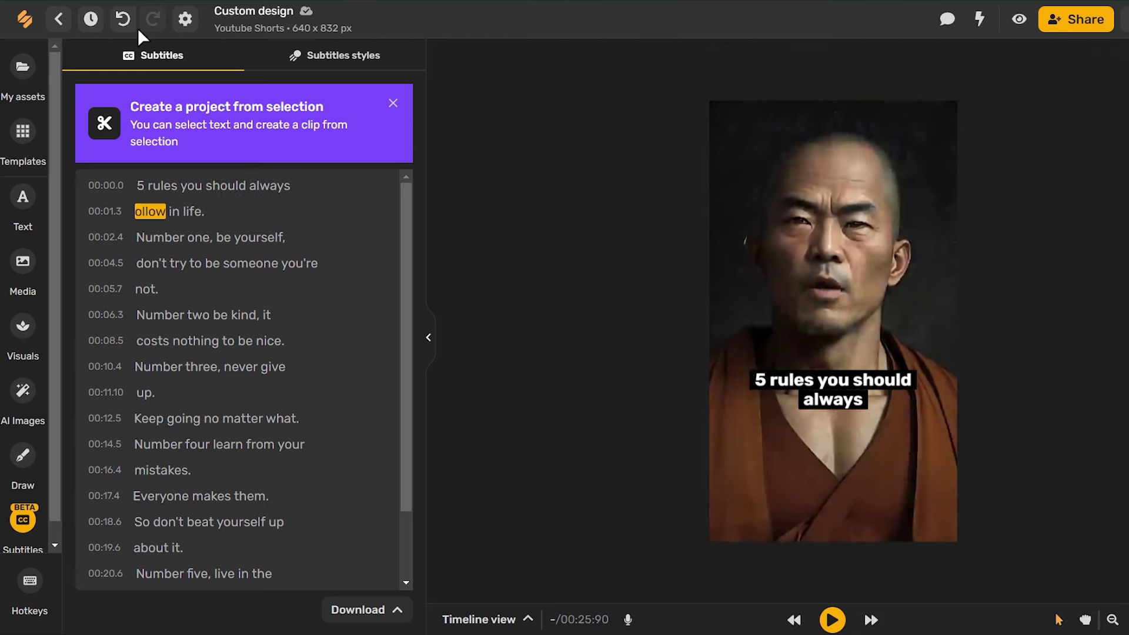
- Reword and merge the subtitle lines, checking the Never give up line
click(222, 340)
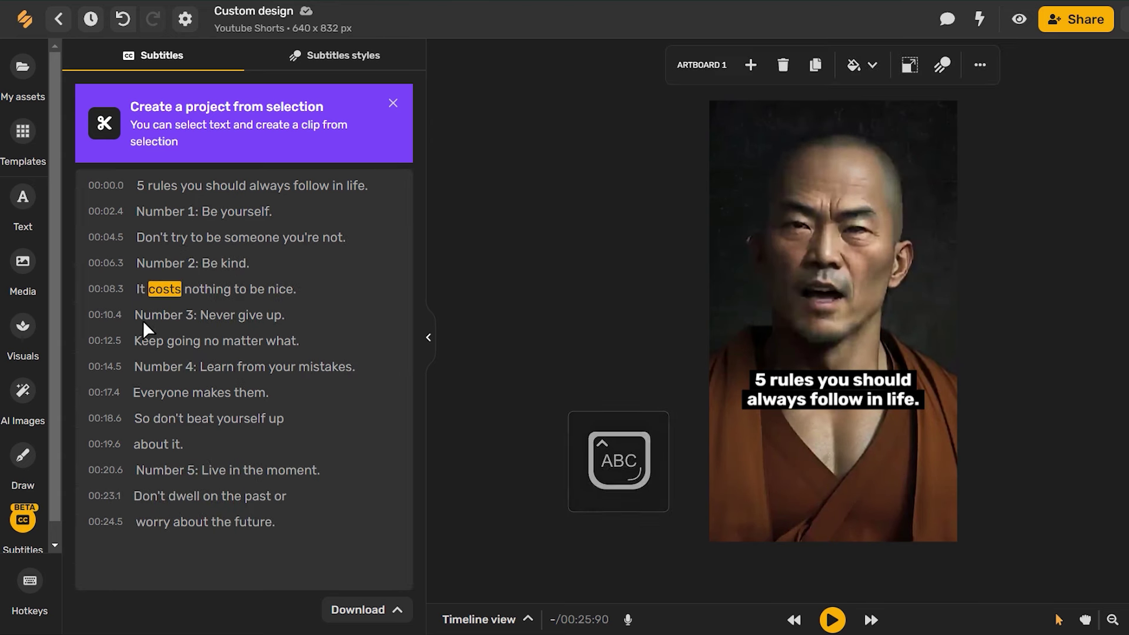
click(479, 619)
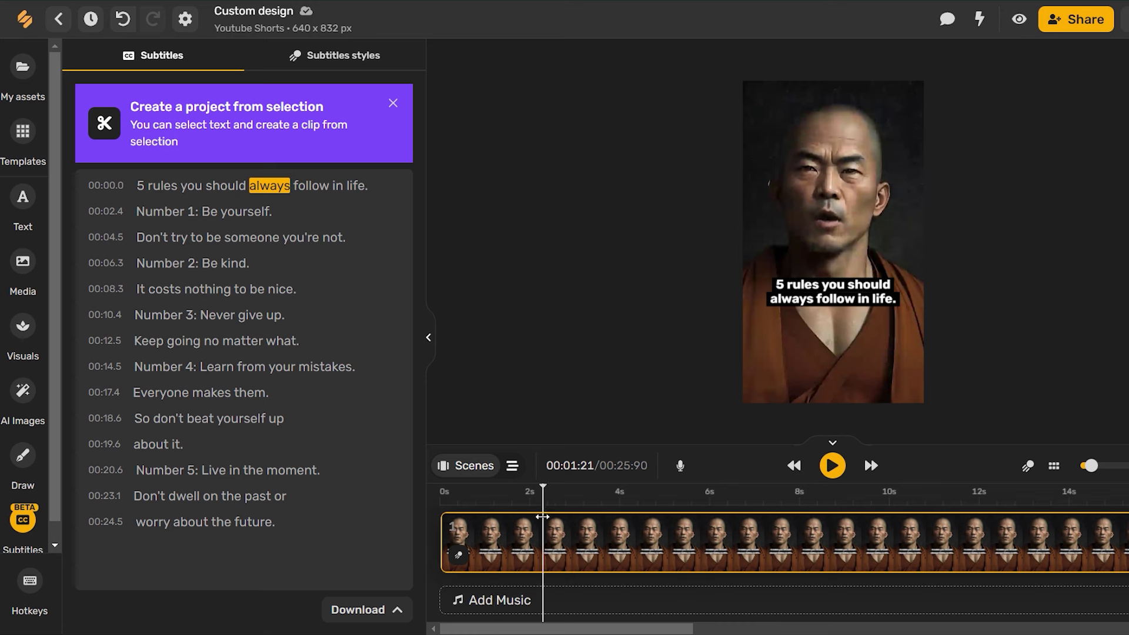
click(275, 315)
- Apply the Focus subtitle style and preview the captions
click(335, 54)
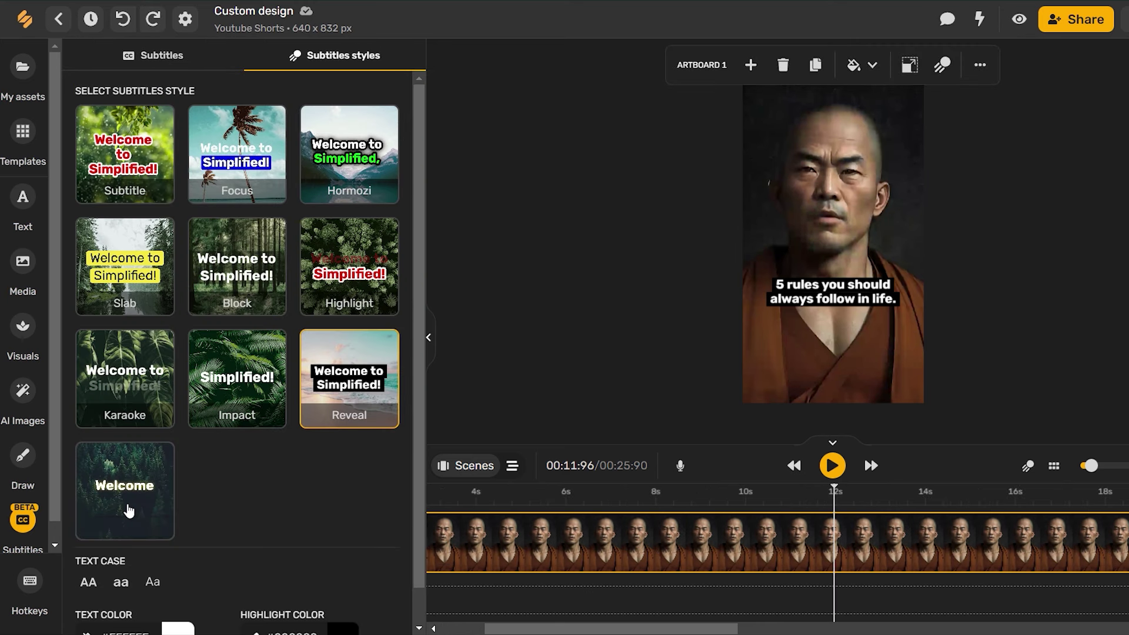
click(255, 175)
click(832, 465)
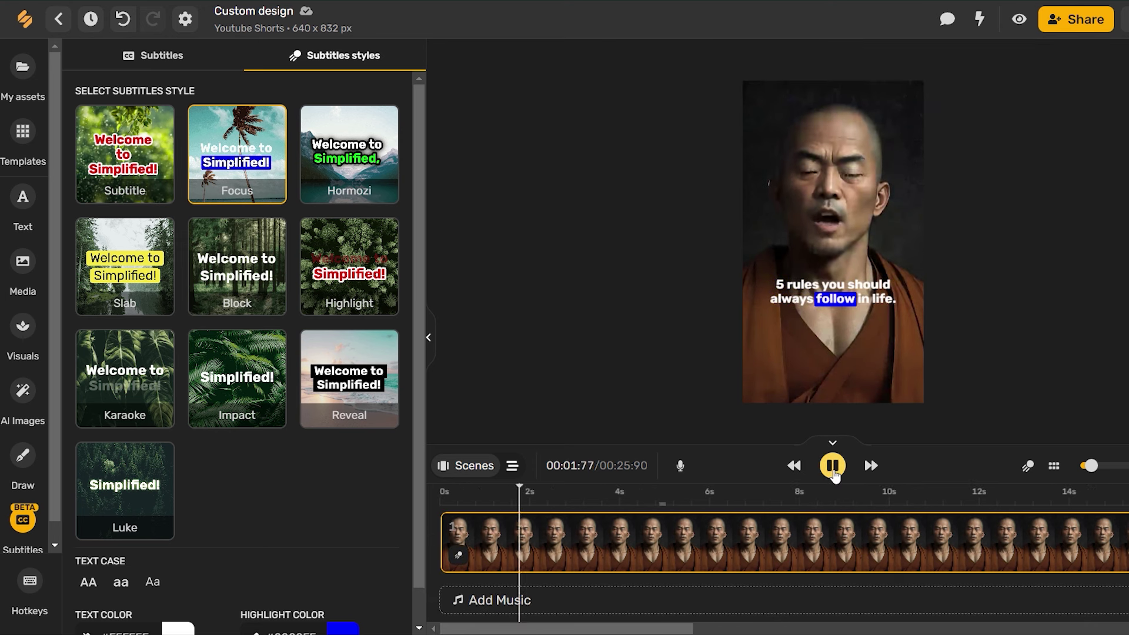
scroll(294, 529, down, 1)
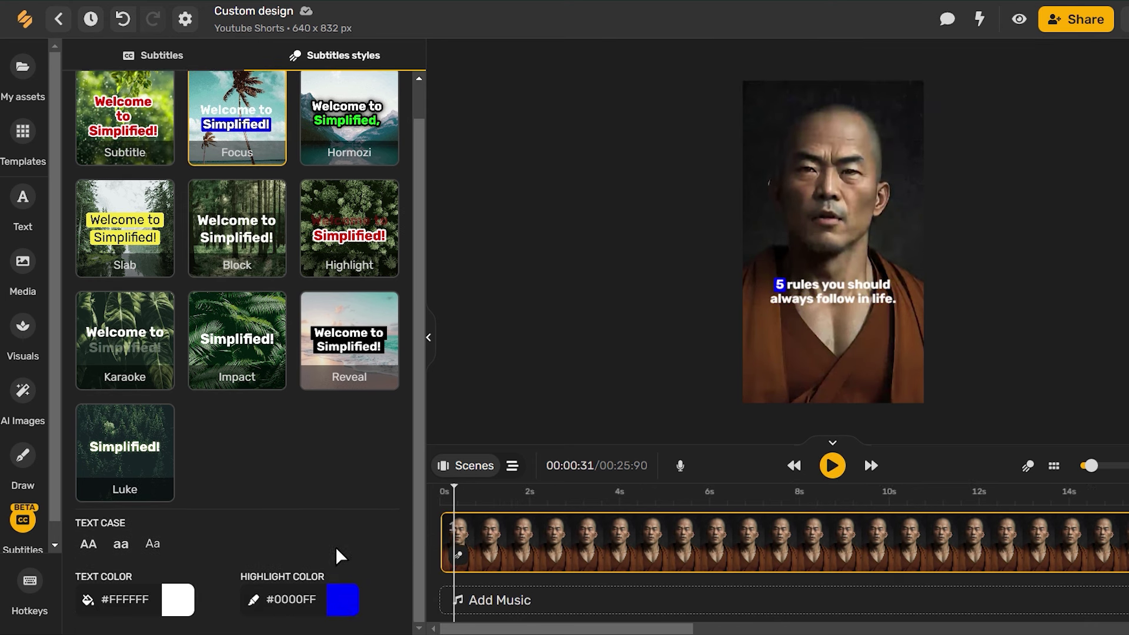
- Change the subtitle highlight colour from blue to golden yellow #E9AE15
click(343, 599)
click(255, 490)
drag(457, 289, 442, 284)
drag(256, 490, 259, 490)
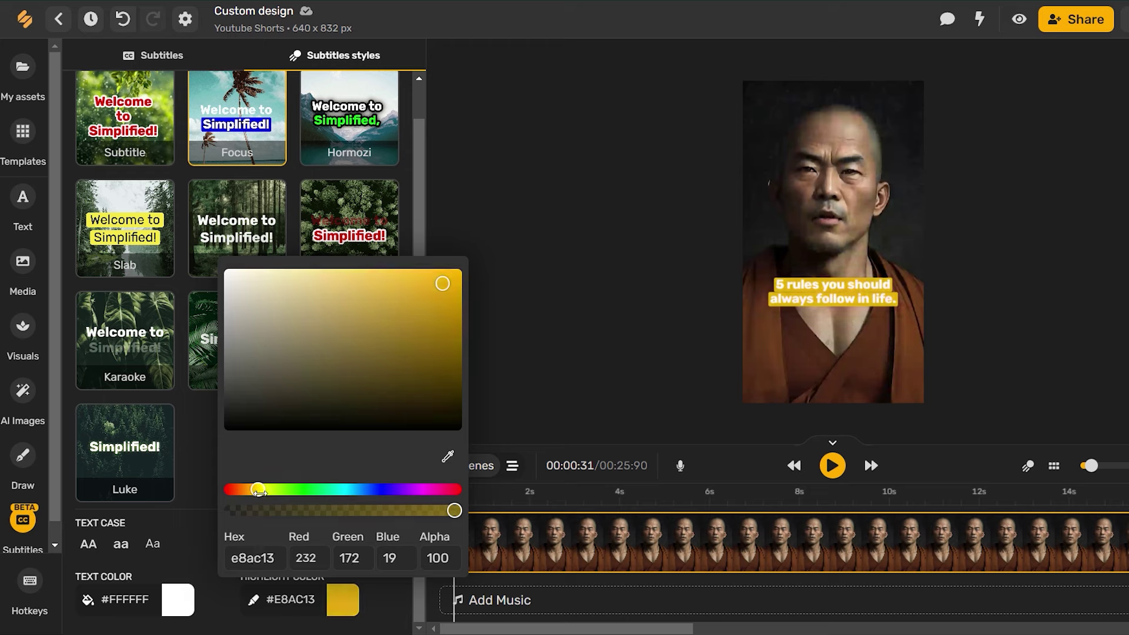
drag(451, 286, 440, 284)
drag(260, 490, 258, 490)
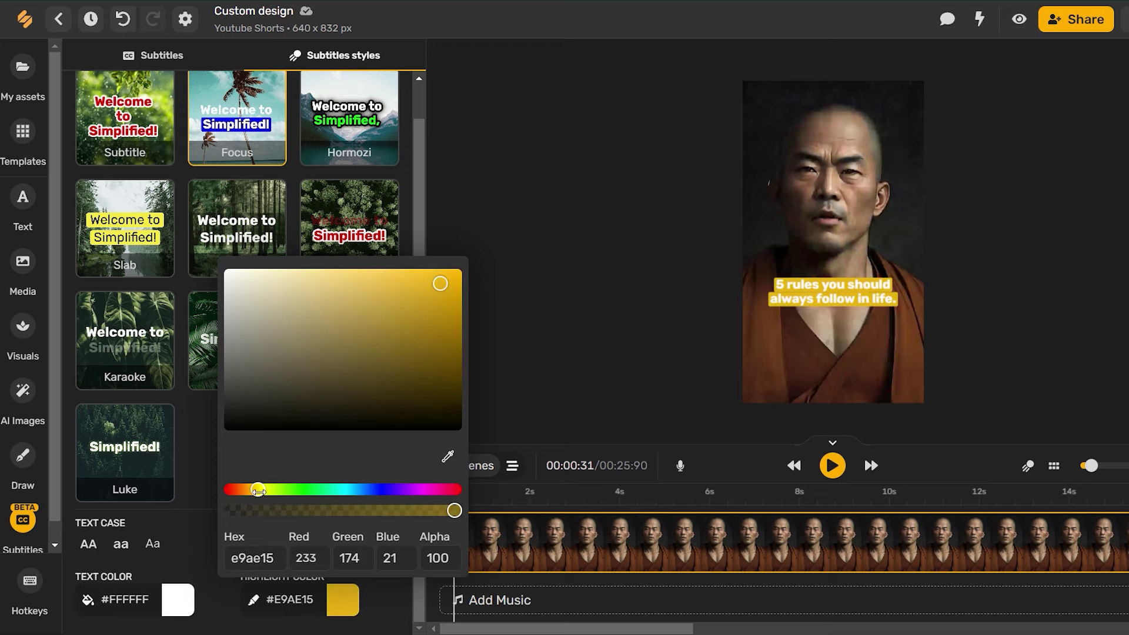